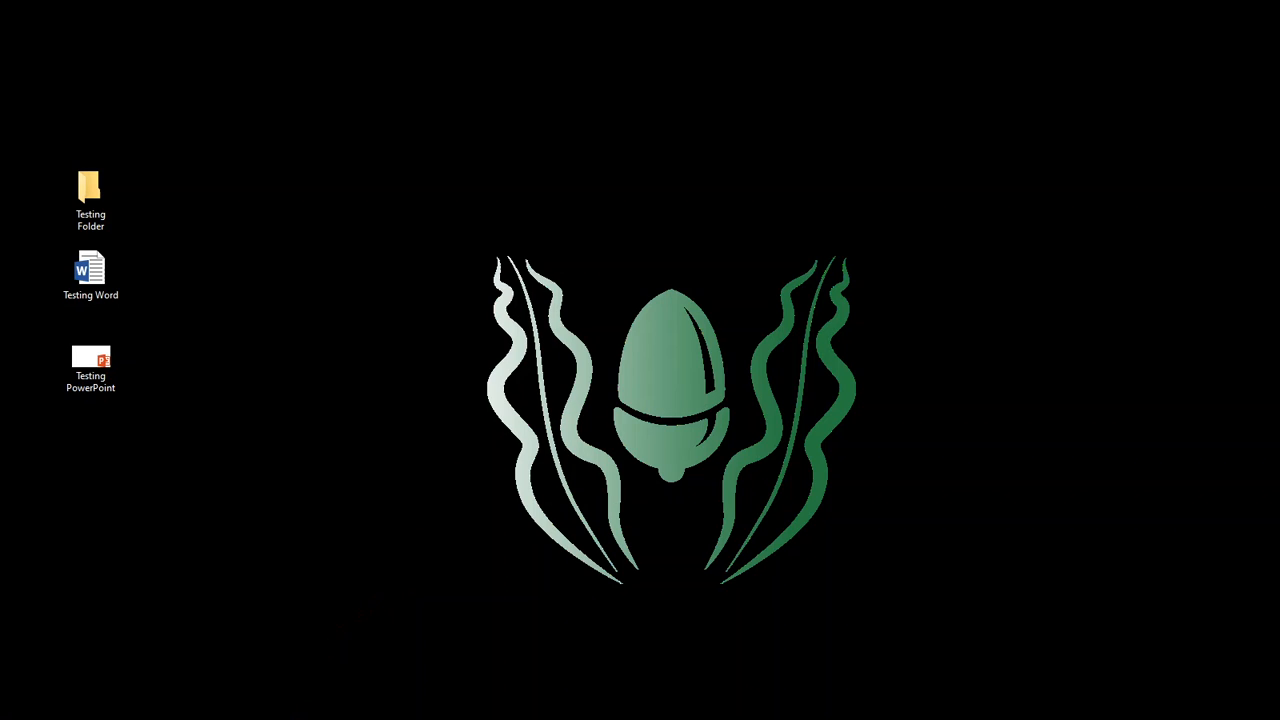
# Open Google Drive in the Chrome browser from the Google apps list.
pyautogui.click(384, 705)
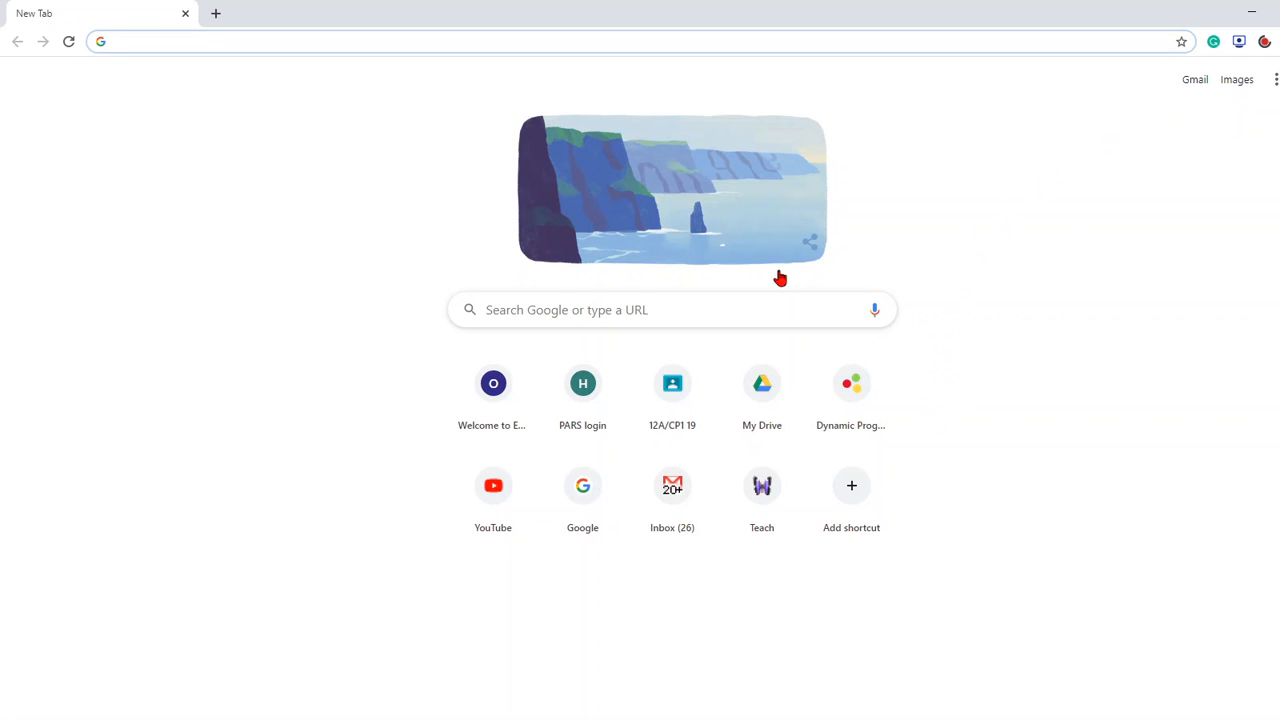
pyautogui.click(1276, 84)
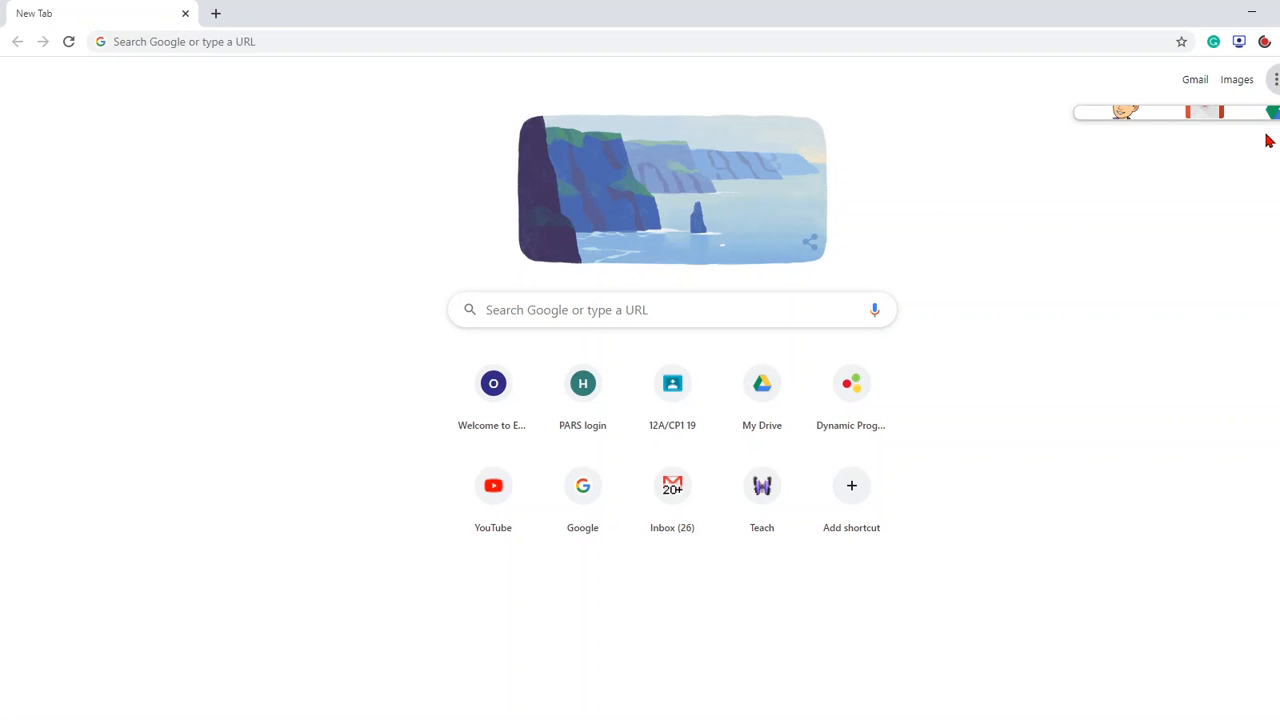
pyautogui.click(1276, 80)
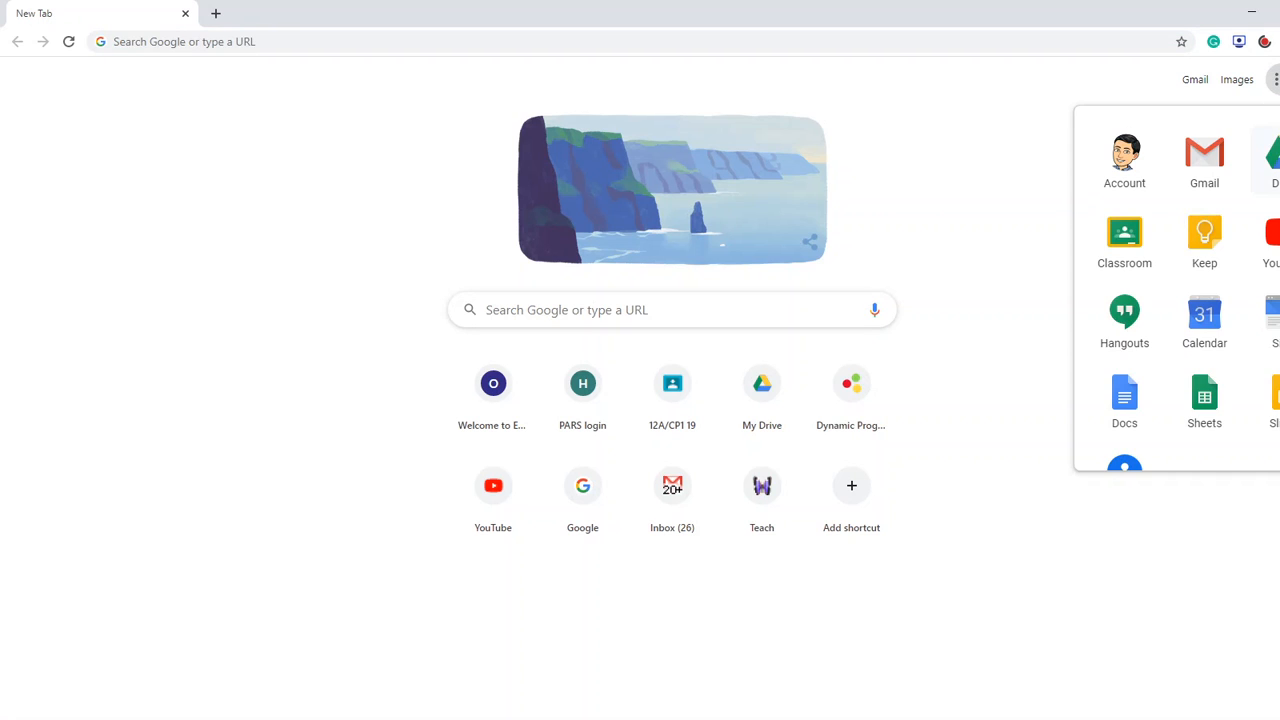
pyautogui.click(1268, 158)
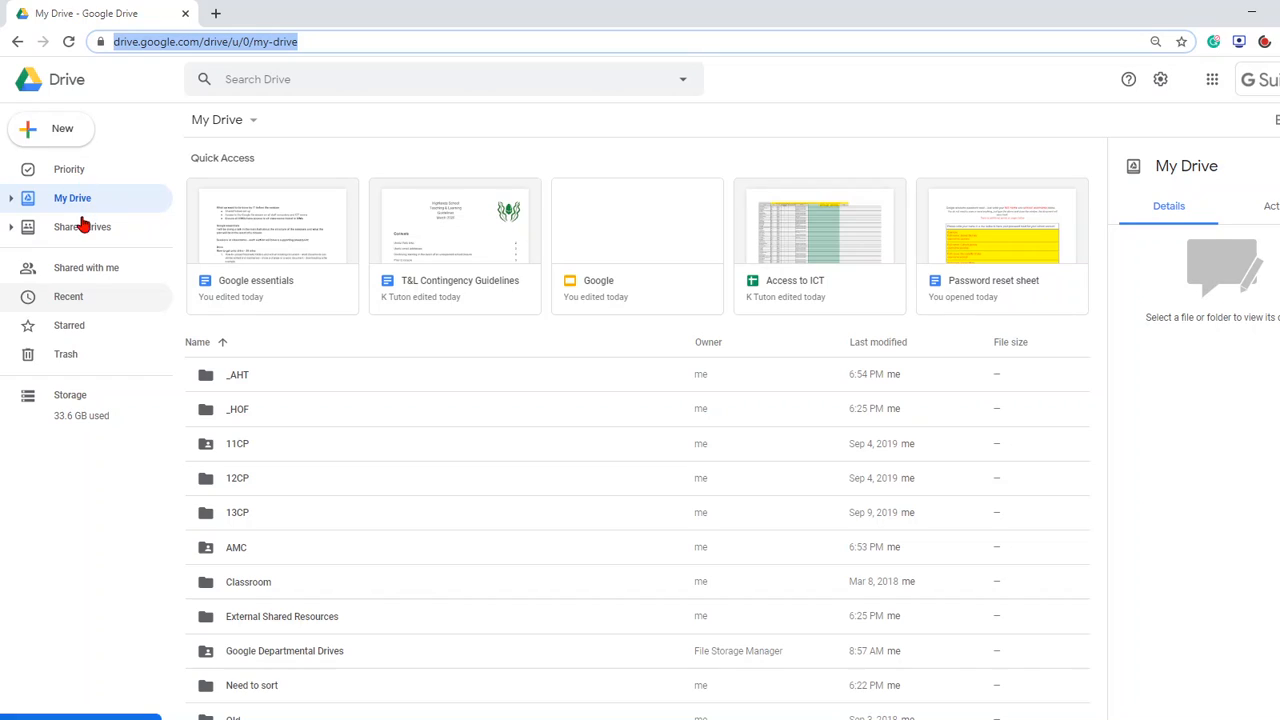
# Create a folder named "New Folder" in My Drive and open it.
pyautogui.click(41, 145)
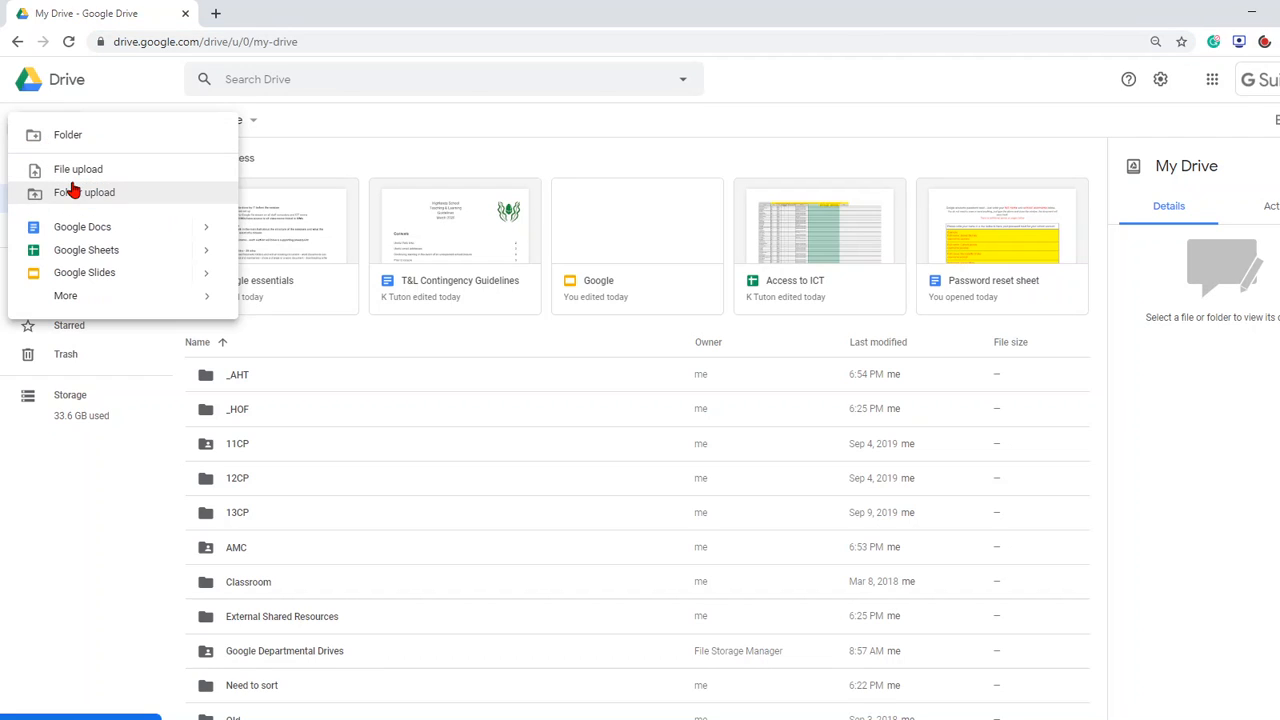
pyautogui.click(66, 138)
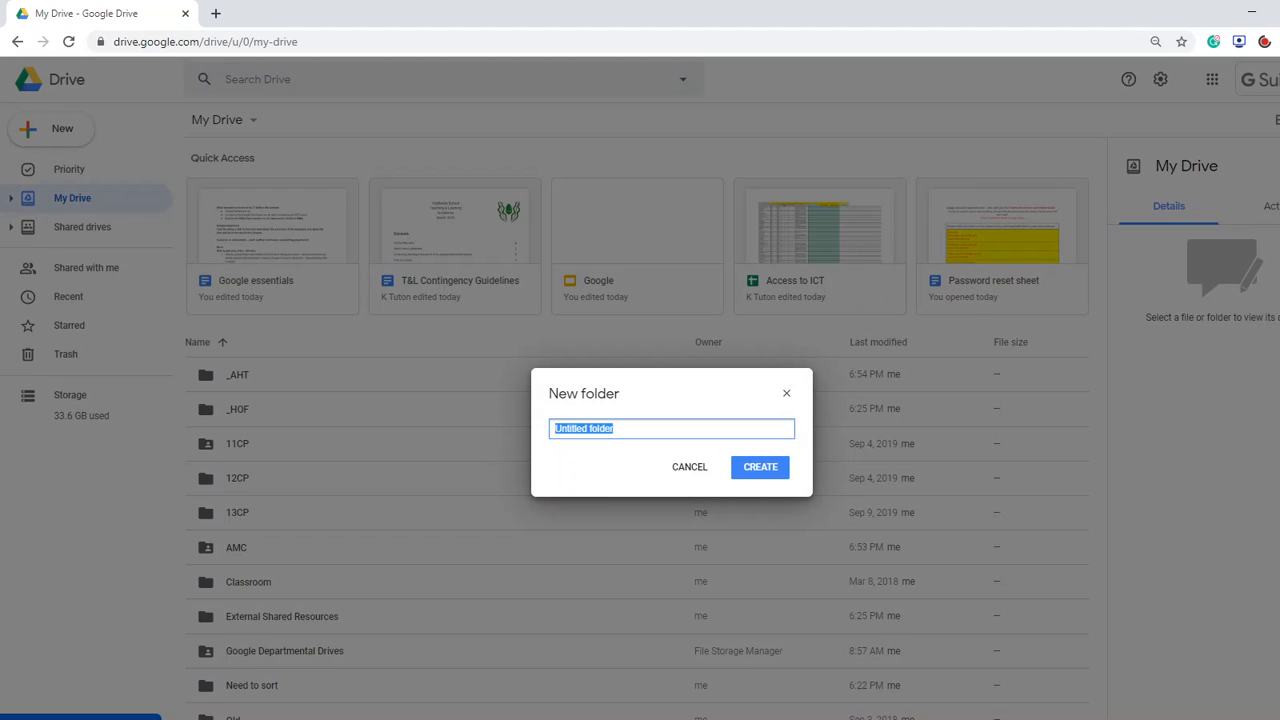
pyautogui.write('New Folder')
pyautogui.press('Return')
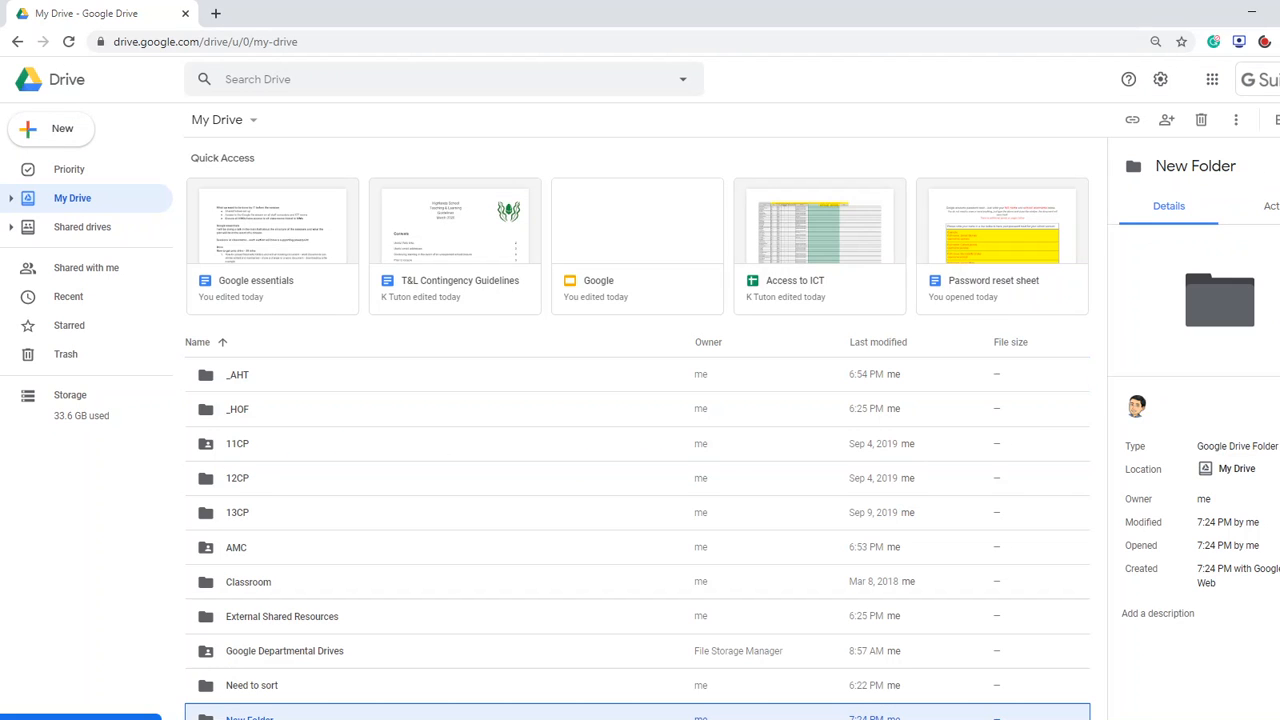
pyautogui.doubleClick(380, 716)
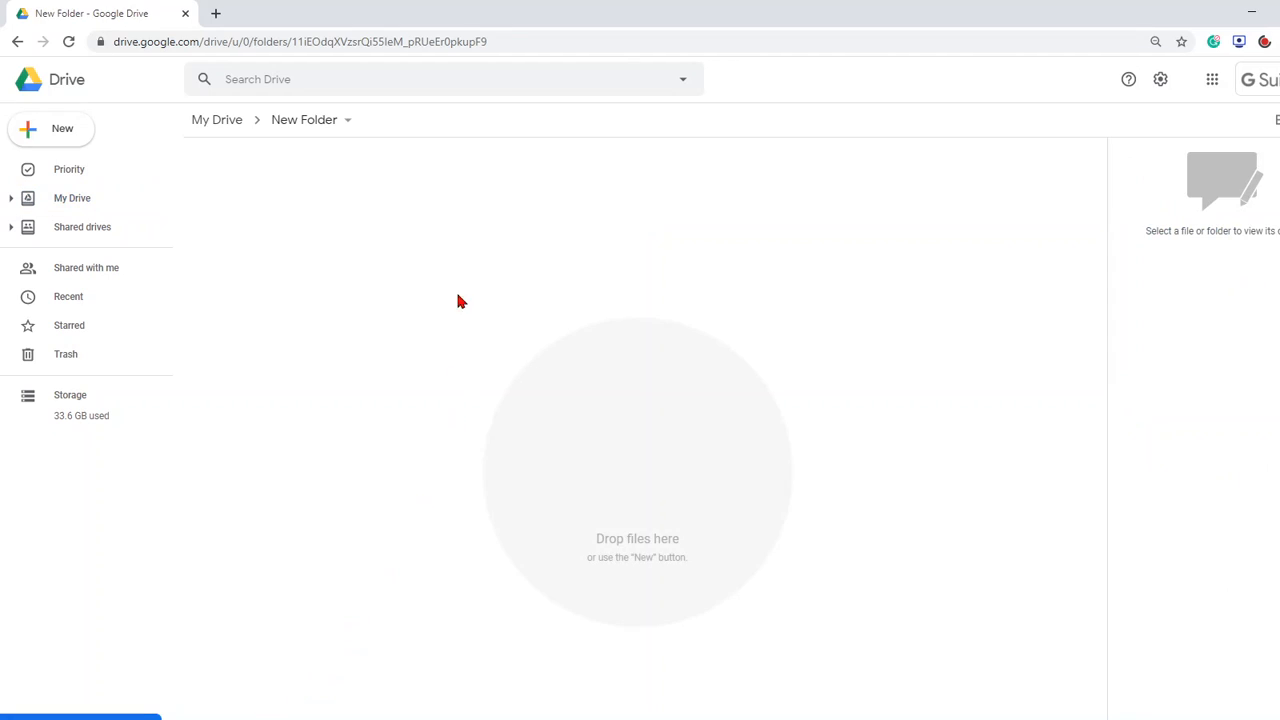
pyautogui.click(58, 127)
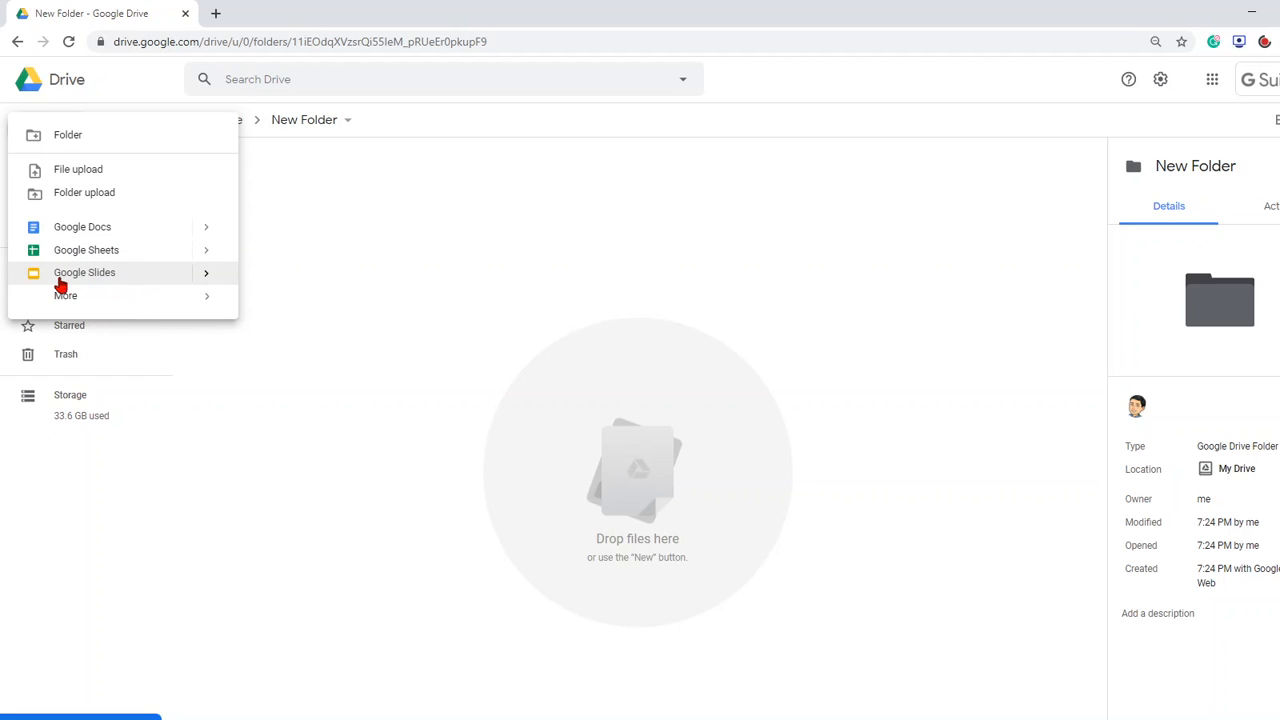
pyautogui.click(317, 331)
# Return to My Drive and switch to the second signed-in Google account, the social media one.
pyautogui.click(222, 122)
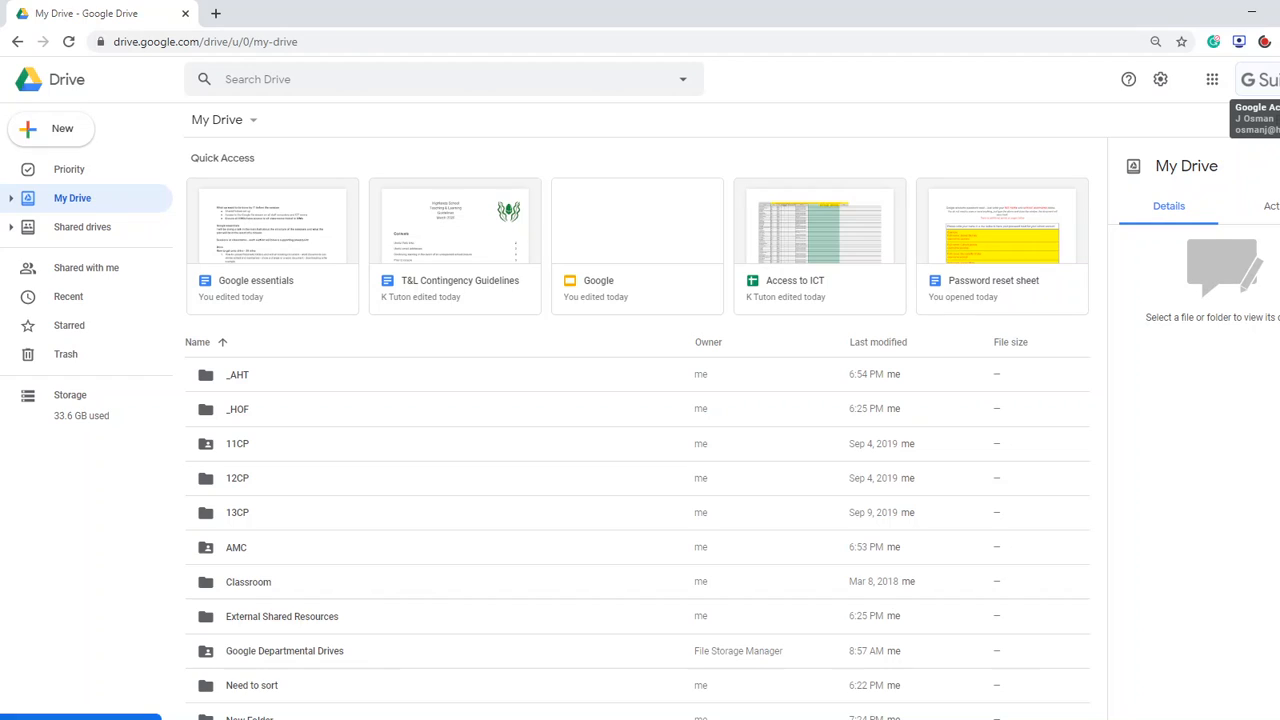
pyautogui.click(1262, 80)
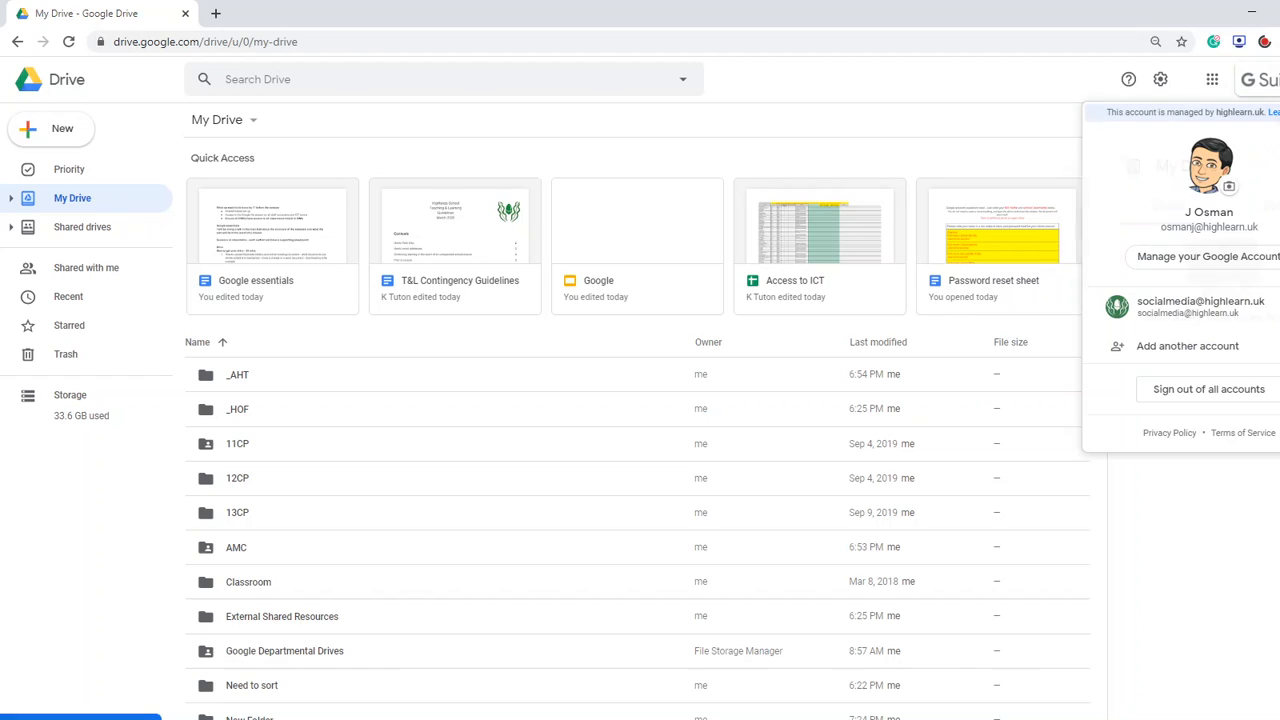
pyautogui.click(1190, 312)
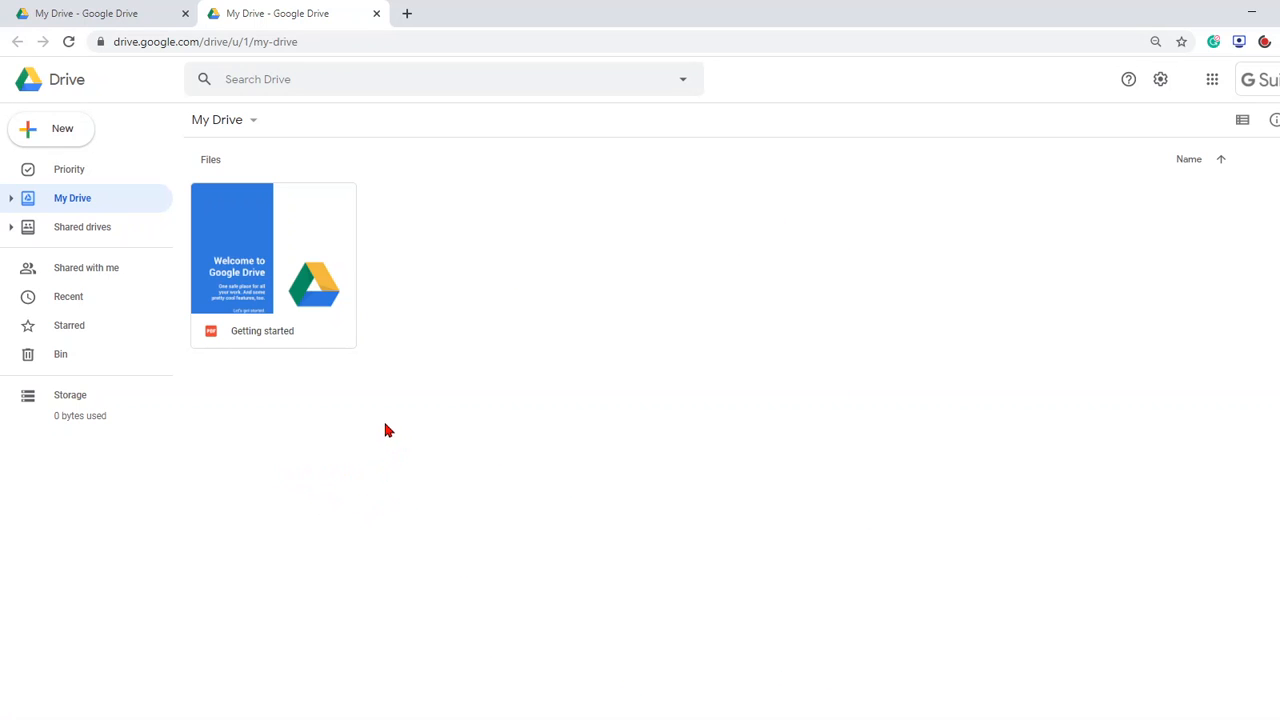
# Create a folder named "DEMO" in this account's My Drive.
pyautogui.click(60, 129)
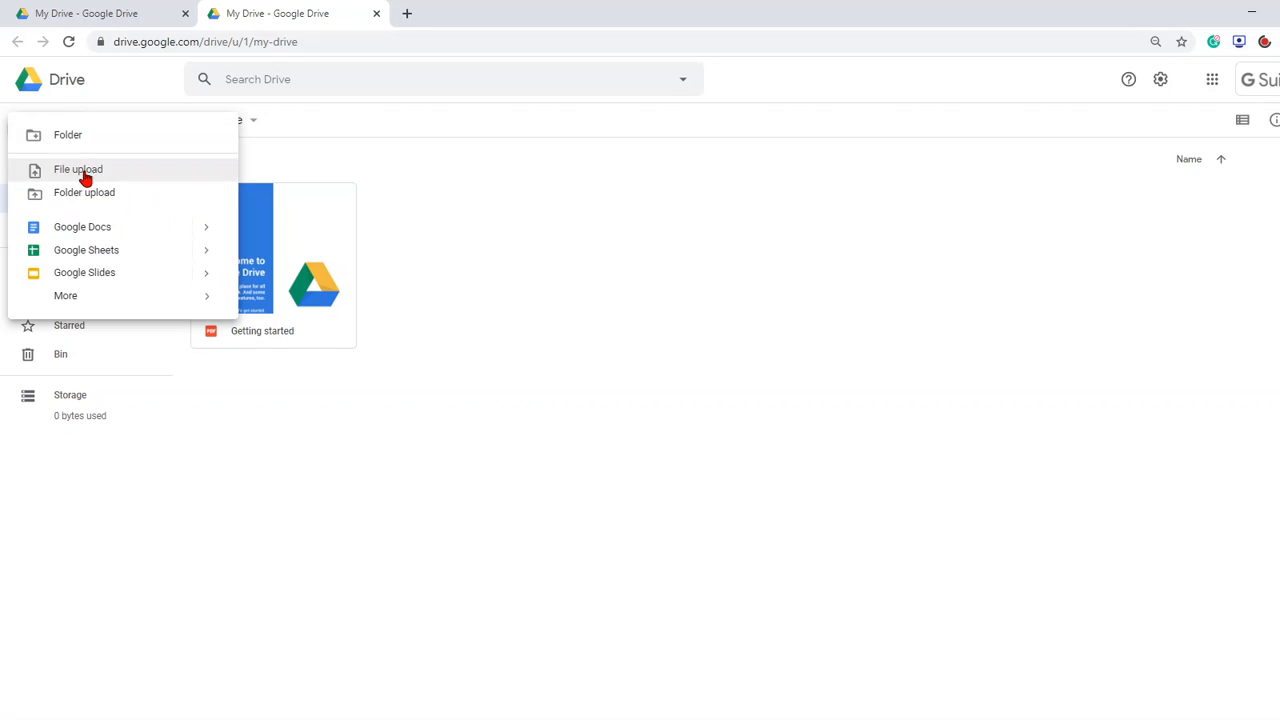
pyautogui.click(77, 140)
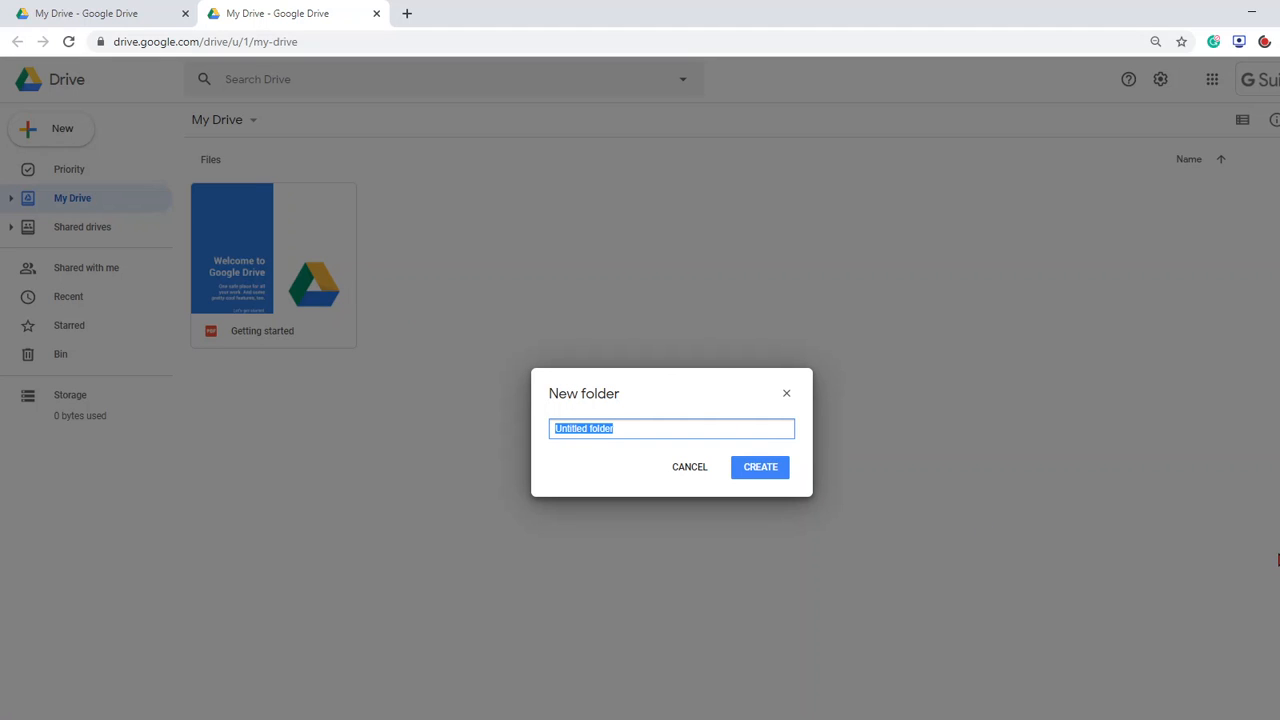
pyautogui.write('DEMO')
pyautogui.press('Return')
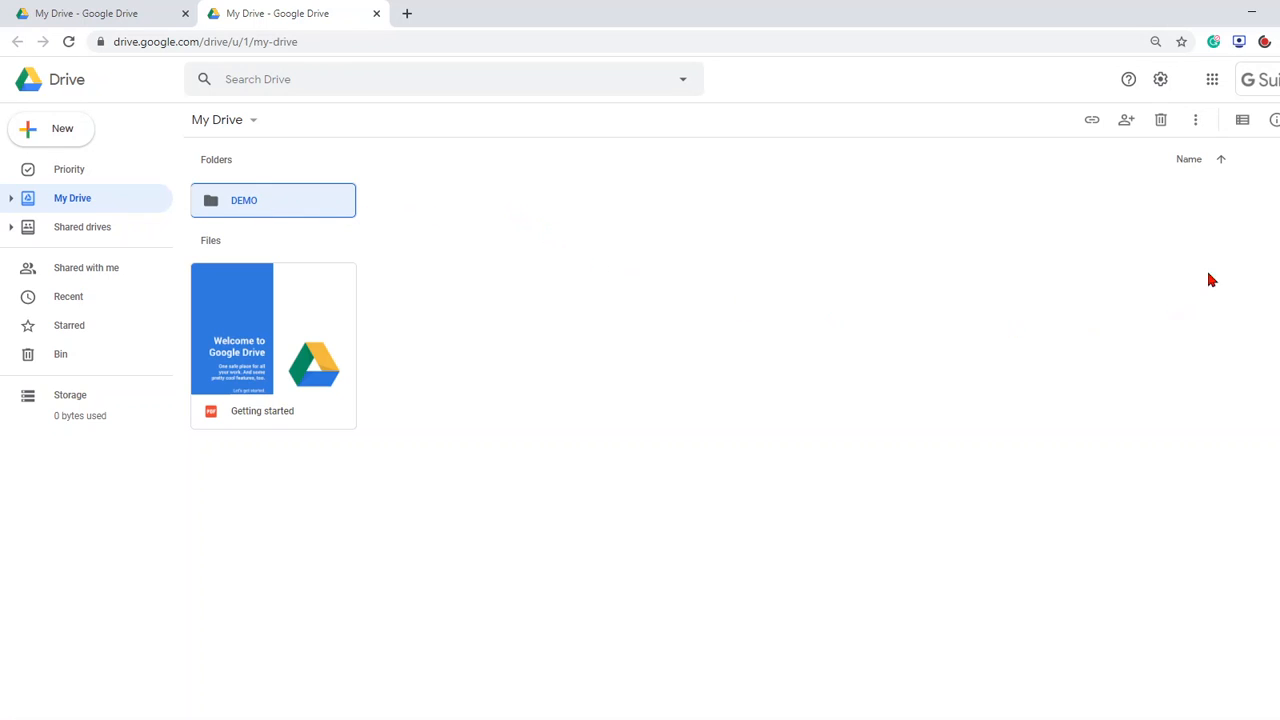
# Show the Drive items as a list and open the DEMO folder.
pyautogui.click(1244, 122)
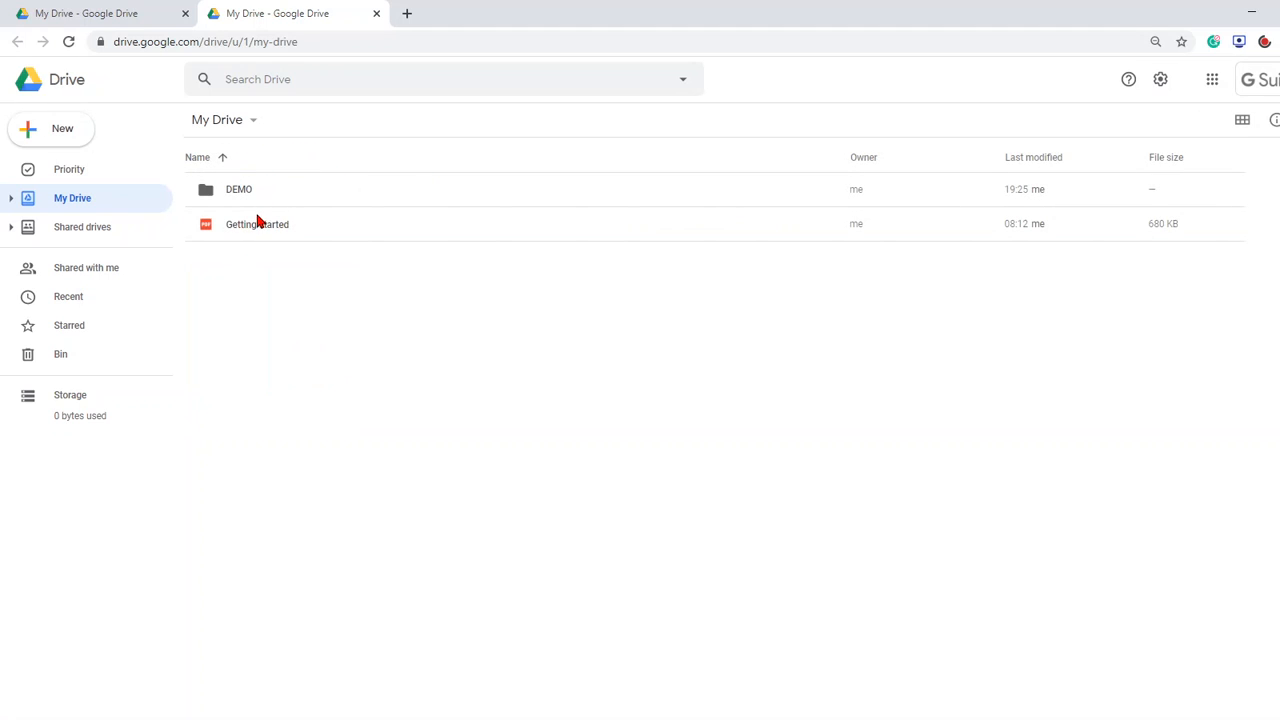
pyautogui.click(244, 197)
pyautogui.doubleClick(244, 193)
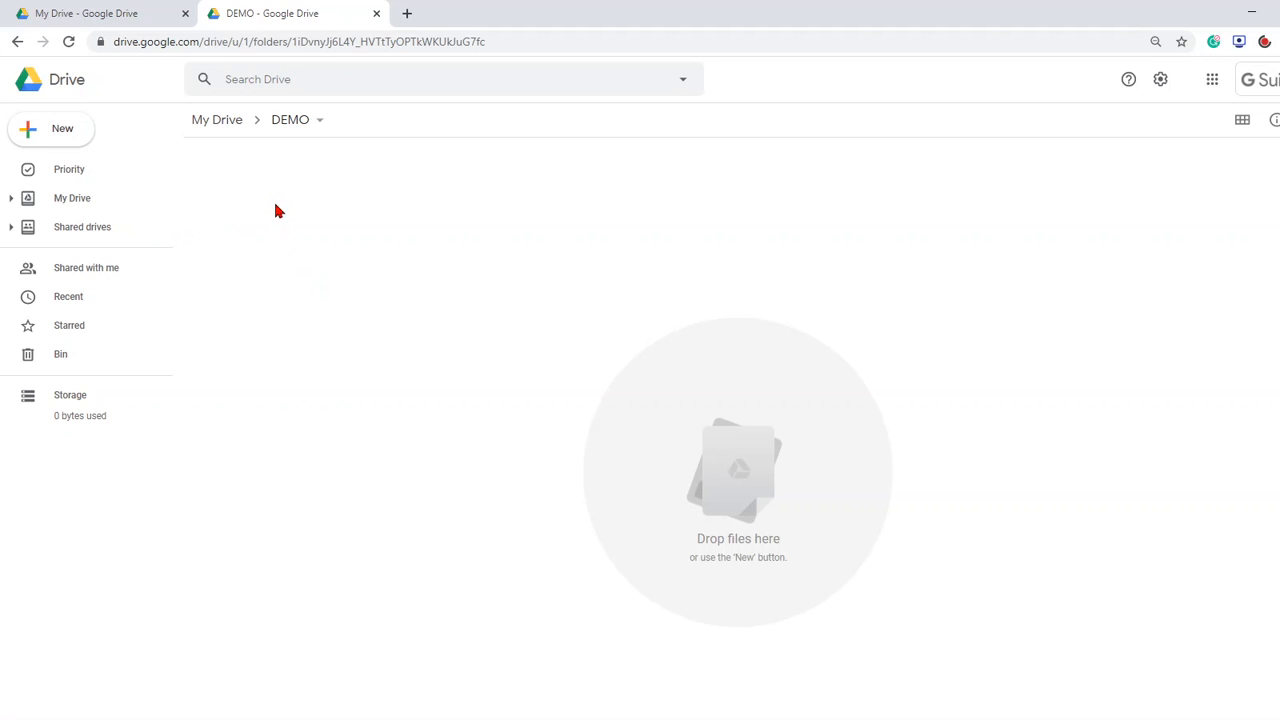
pyautogui.click(40, 140)
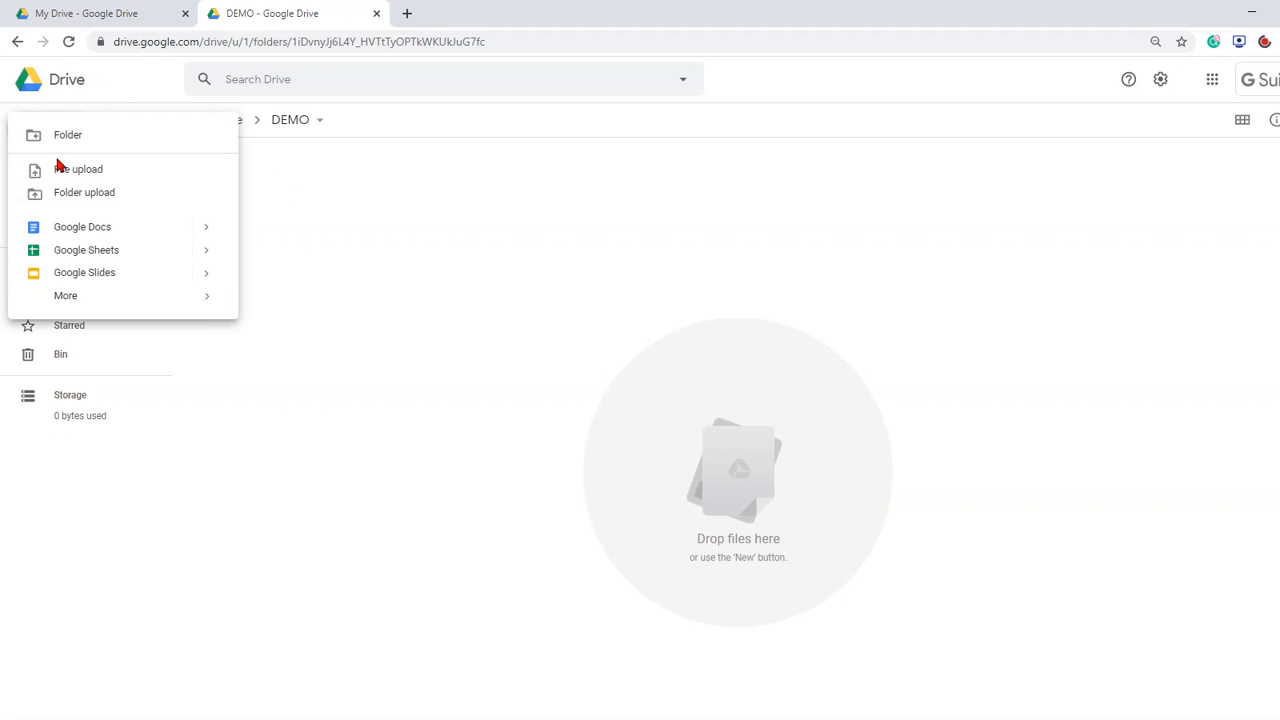
pyautogui.click(366, 234)
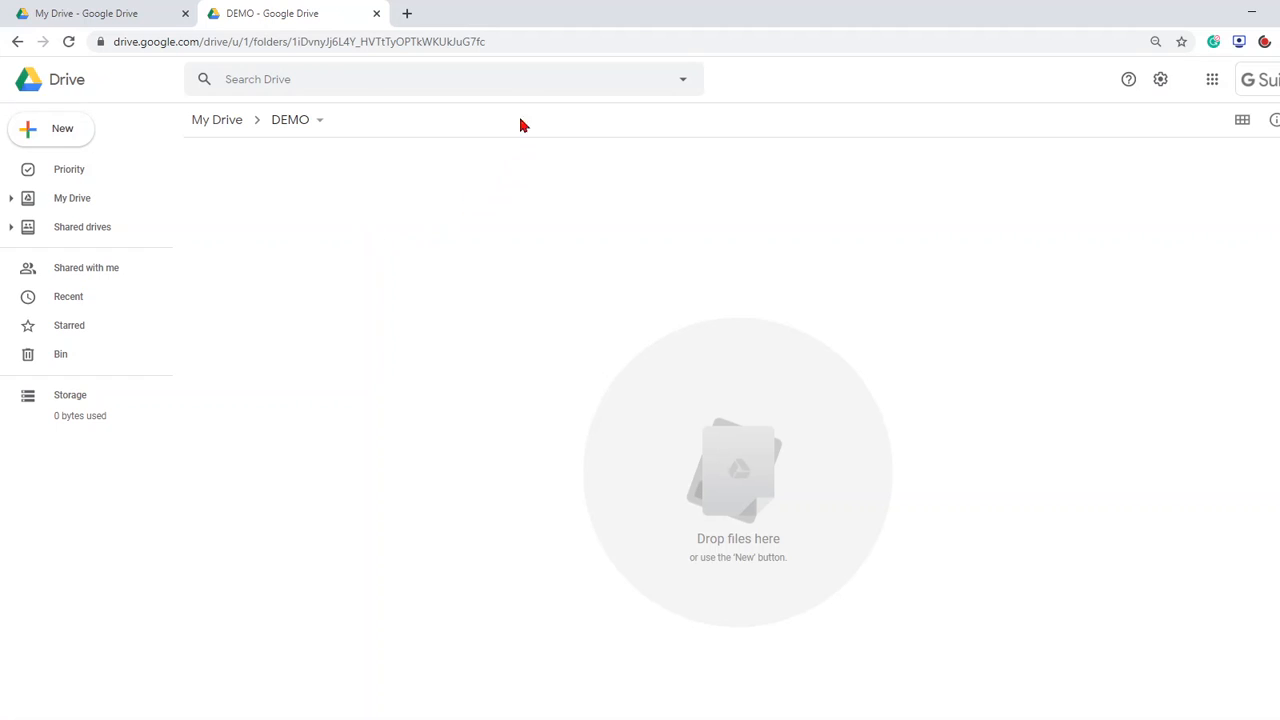
# Place the reduced browser window beside the desktop files and upload Testing Word and Testing PowerPoint from the desktop into the DEMO folder.
pyautogui.doubleClick(518, 23)
pyautogui.moveTo(686, 88); pyautogui.dragTo(891, 80)
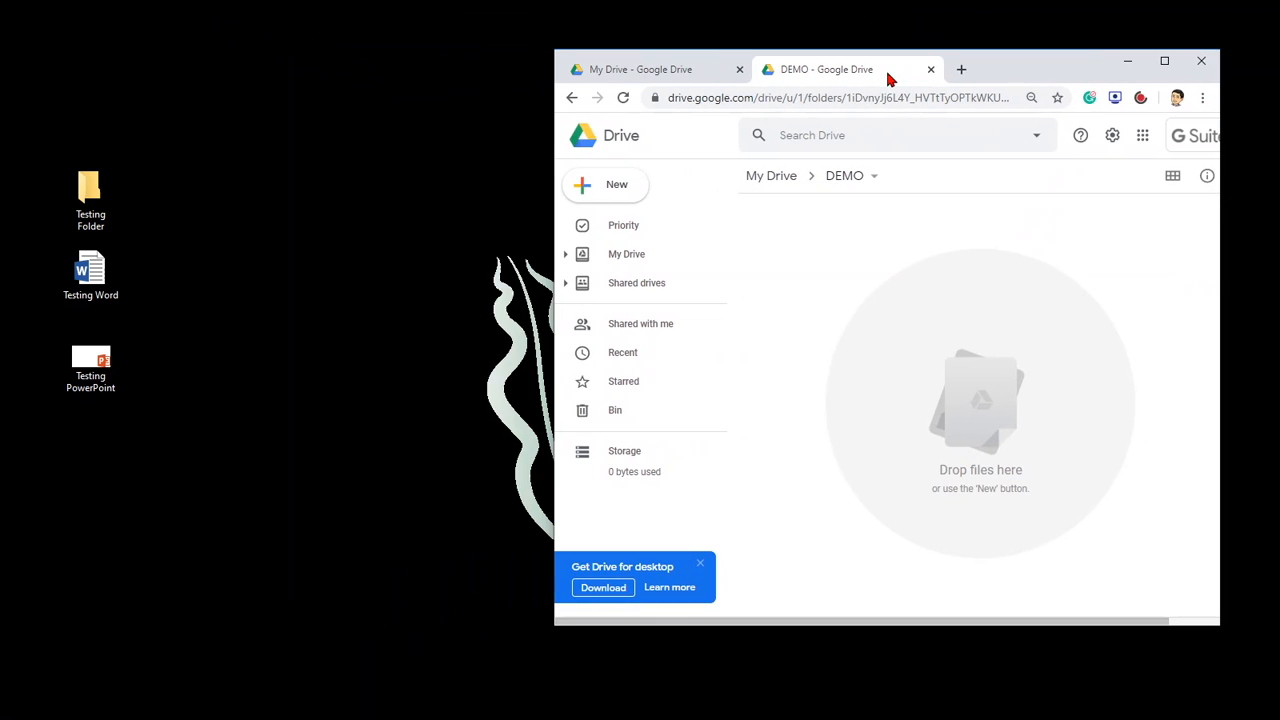
pyautogui.click(101, 284)
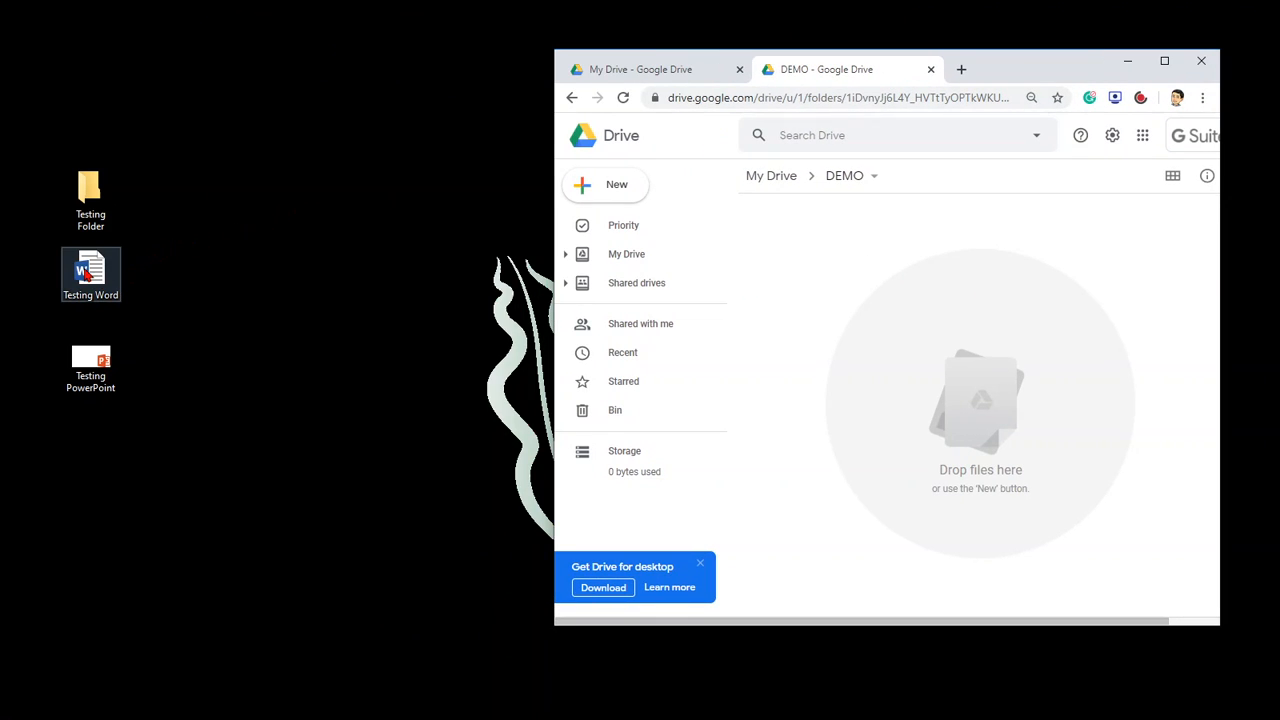
pyautogui.moveTo(86, 272); pyautogui.dragTo(941, 345)
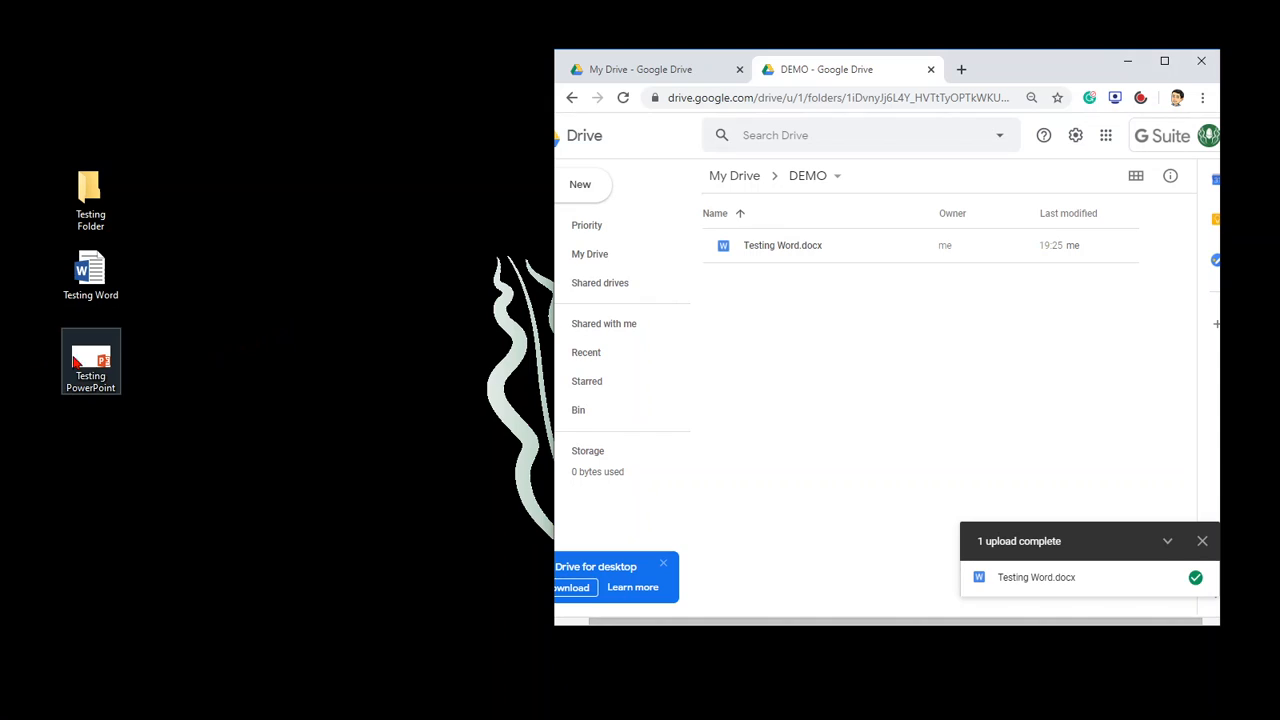
pyautogui.moveTo(90, 362); pyautogui.dragTo(855, 383)
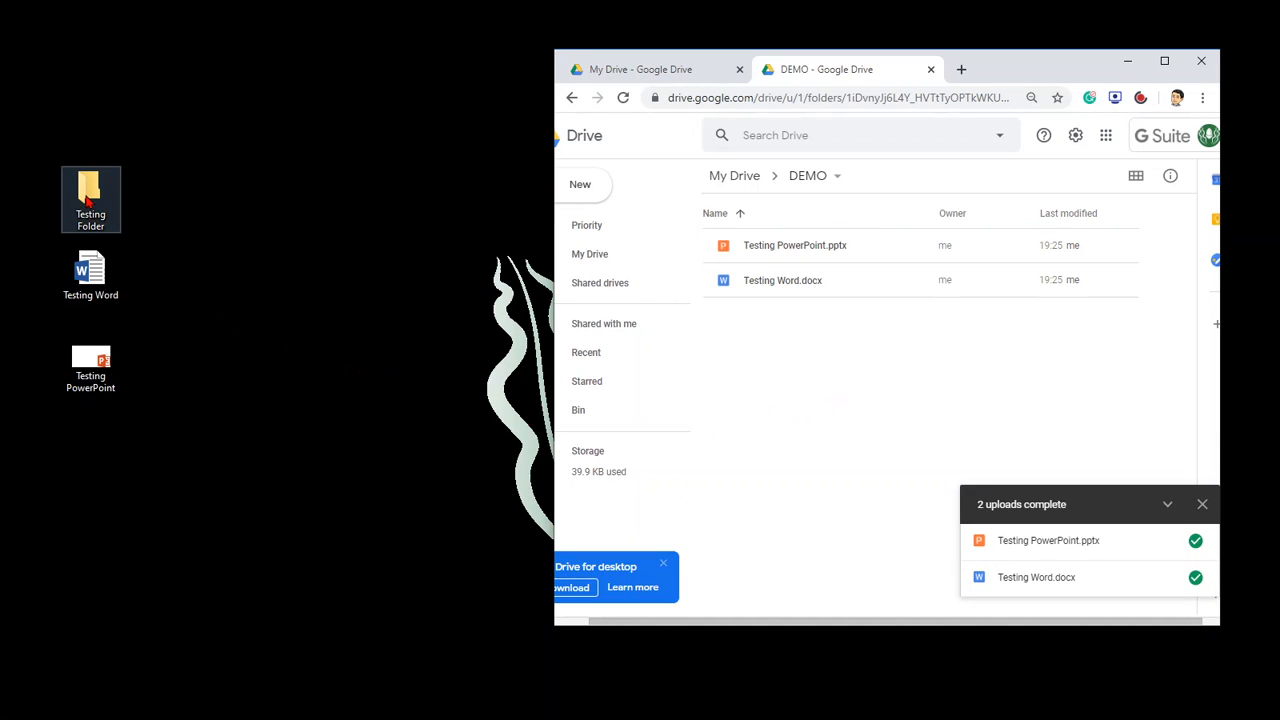
# Move the desktop Word and PowerPoint files into Testing Folder and upload that folder to the DEMO folder.
pyautogui.moveTo(100, 461); pyautogui.dragTo(89, 270)
pyautogui.moveTo(98, 276); pyautogui.dragTo(841, 380)
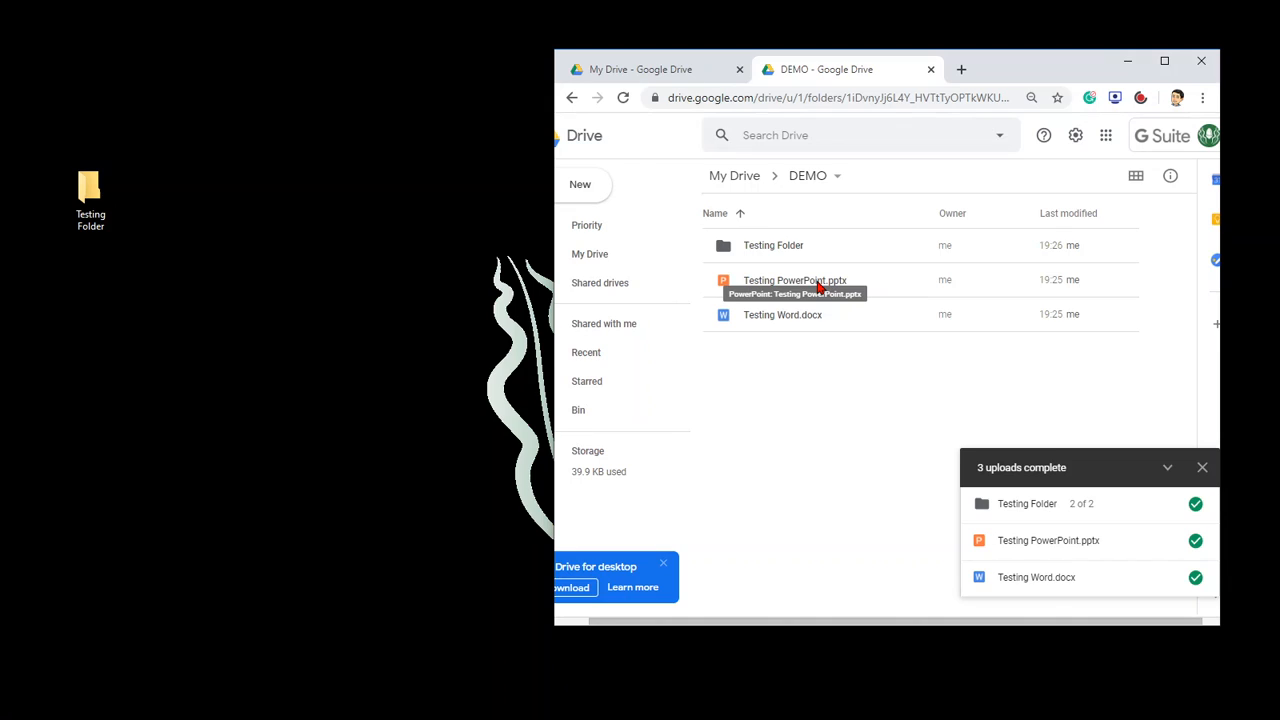
pyautogui.click(1164, 61)
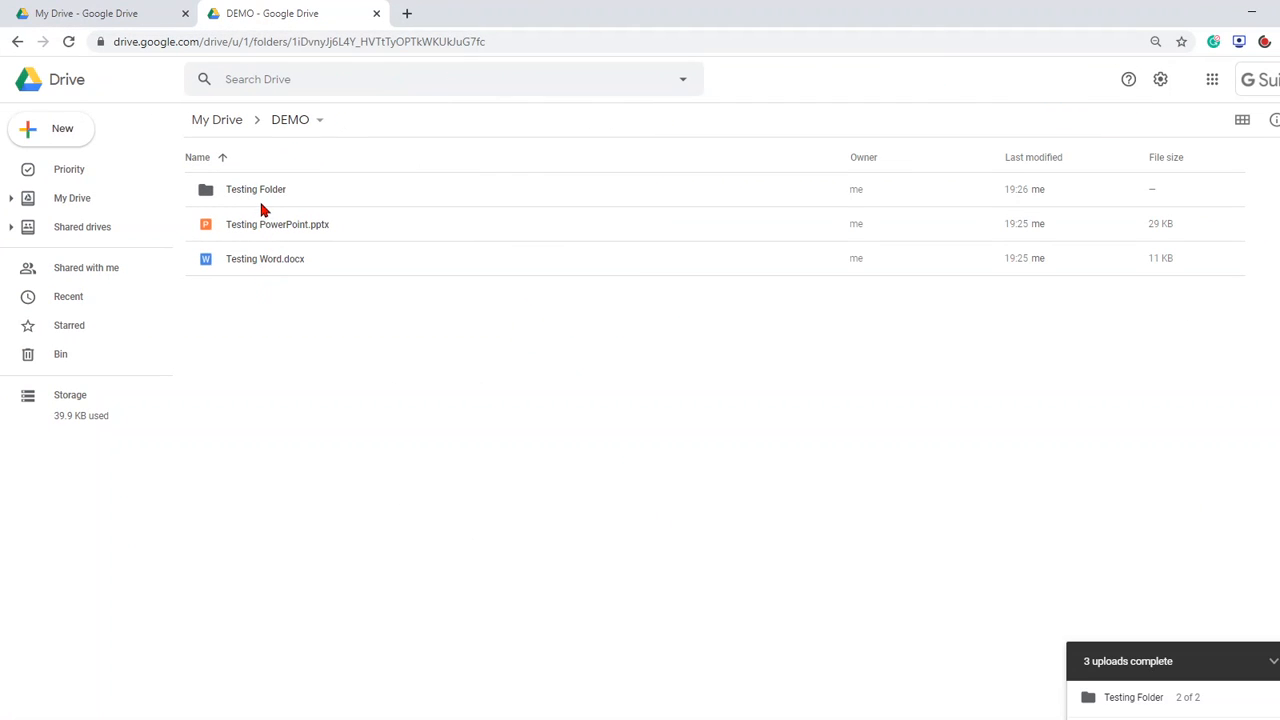
# View Testing Word.docx in Google Docs without taking the tour, and return to the DEMO folder.
pyautogui.doubleClick(254, 264)
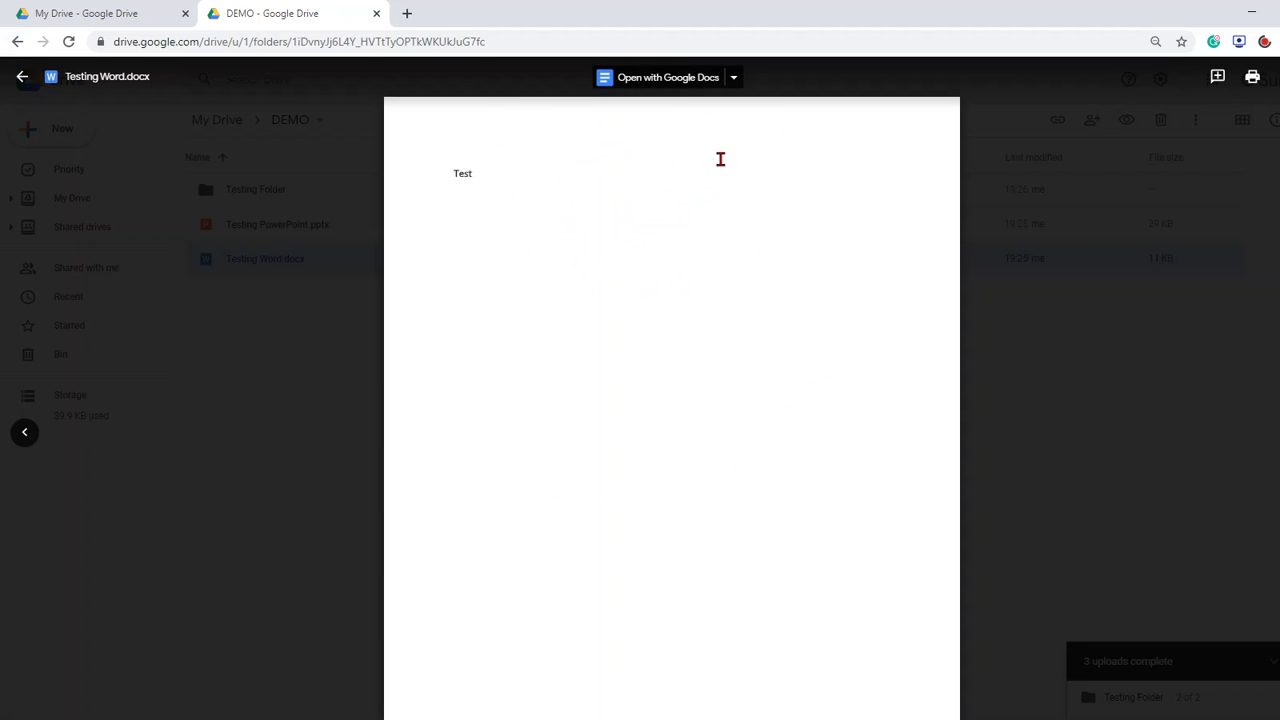
pyautogui.click(680, 88)
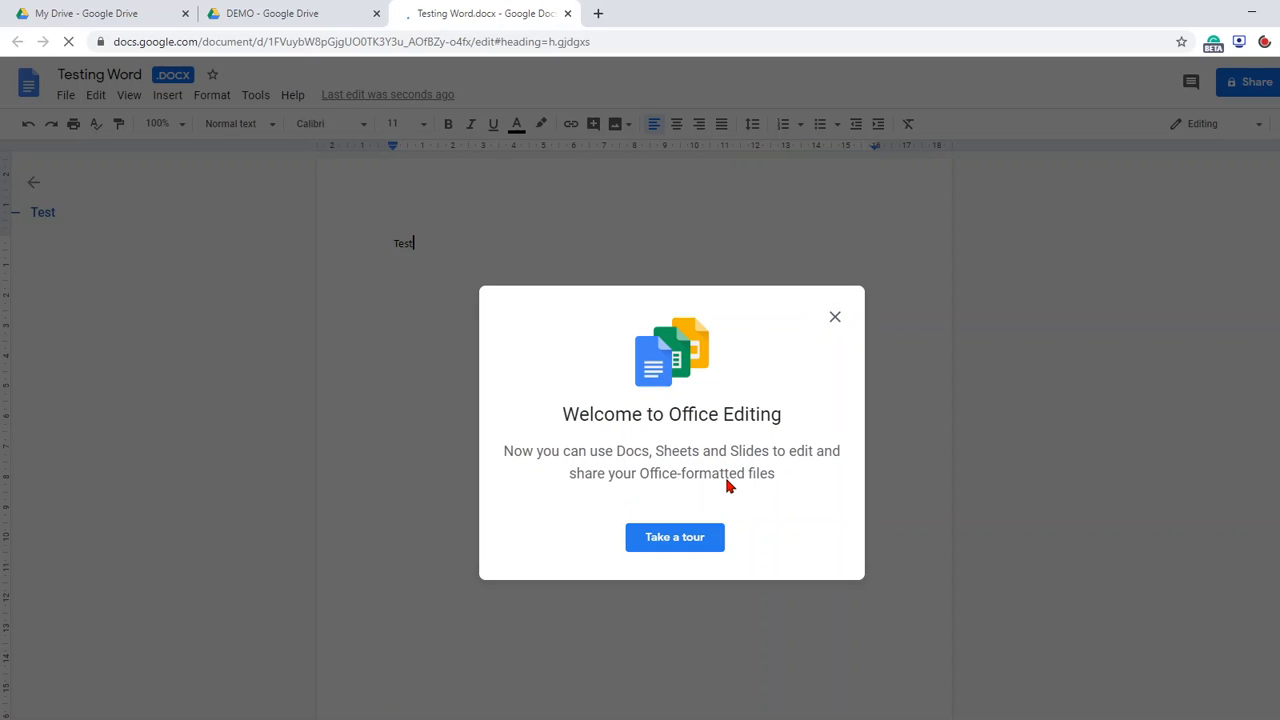
pyautogui.click(835, 318)
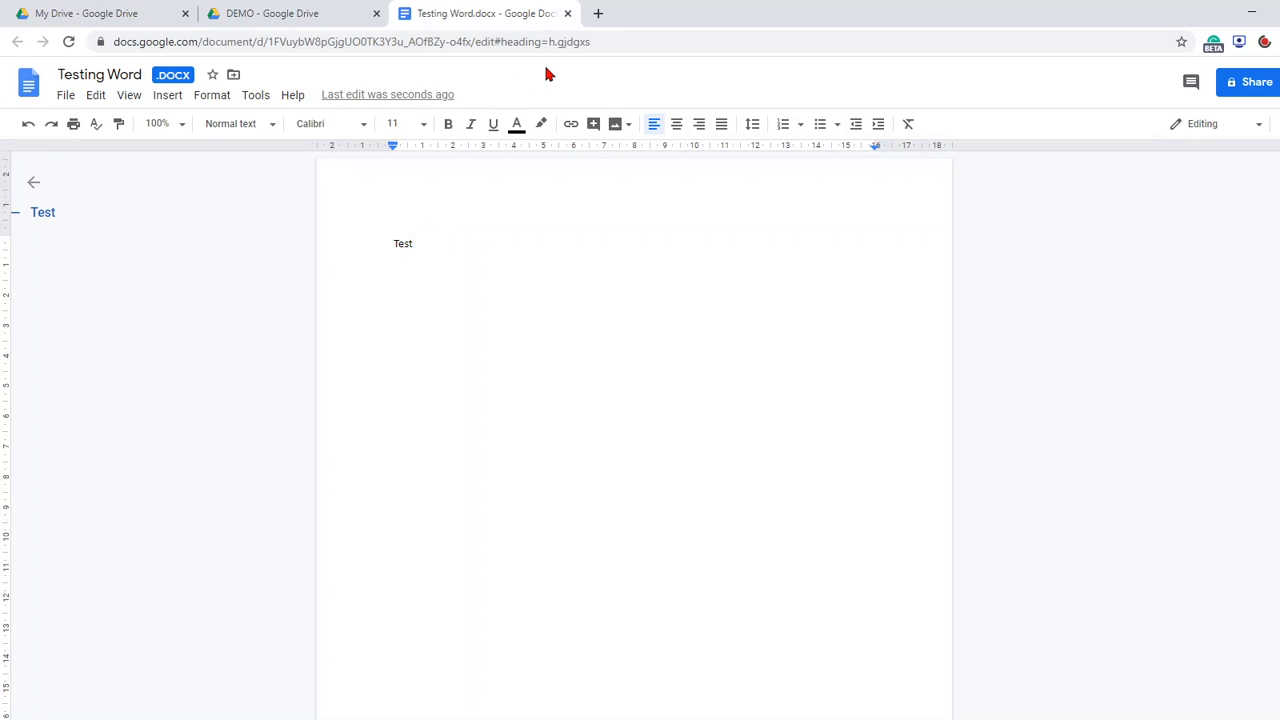
pyautogui.click(567, 13)
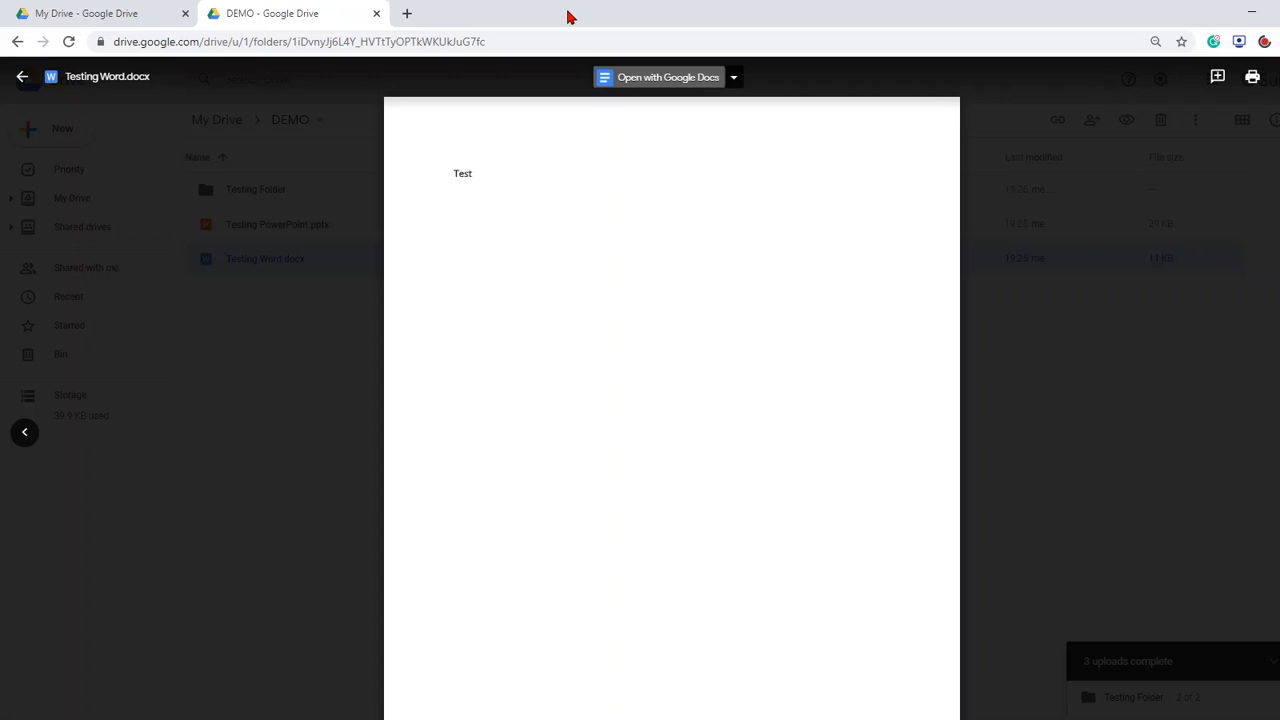
pyautogui.click(22, 79)
# View Testing PowerPoint.pptx in Google Slides, dismissing the introductory offers, and return to the DEMO folder.
pyautogui.doubleClick(283, 223)
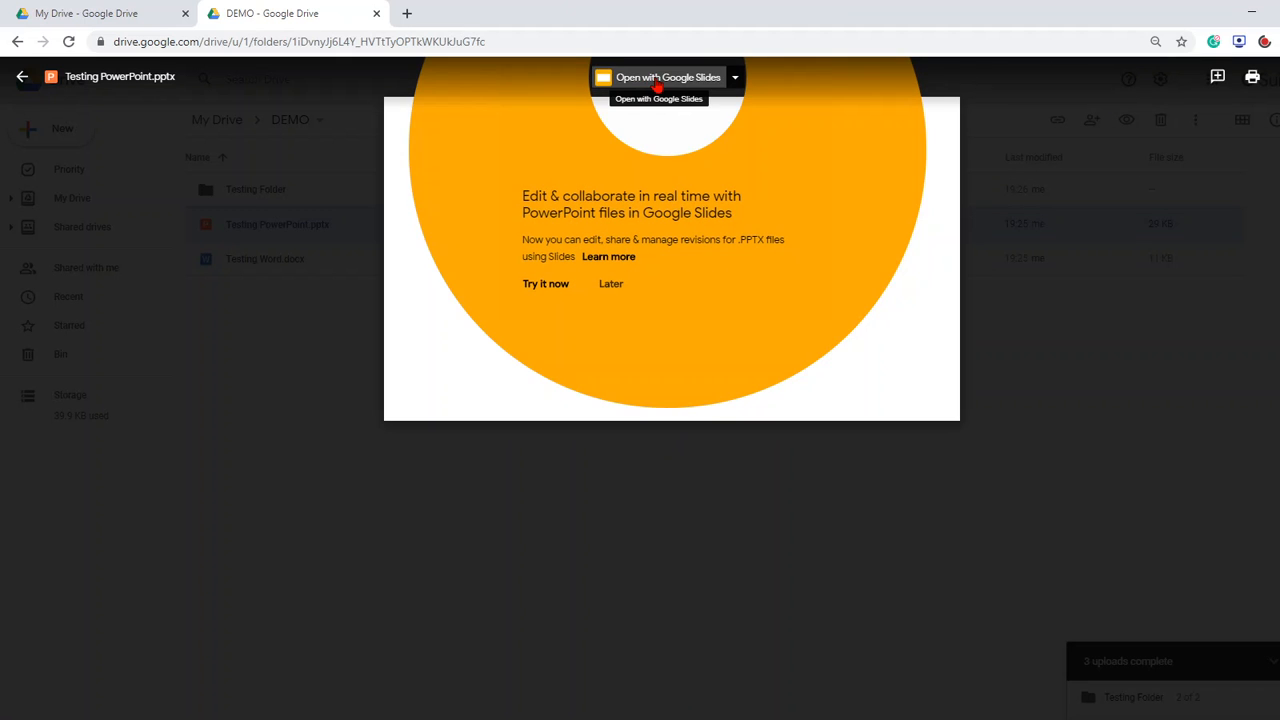
pyautogui.click(608, 287)
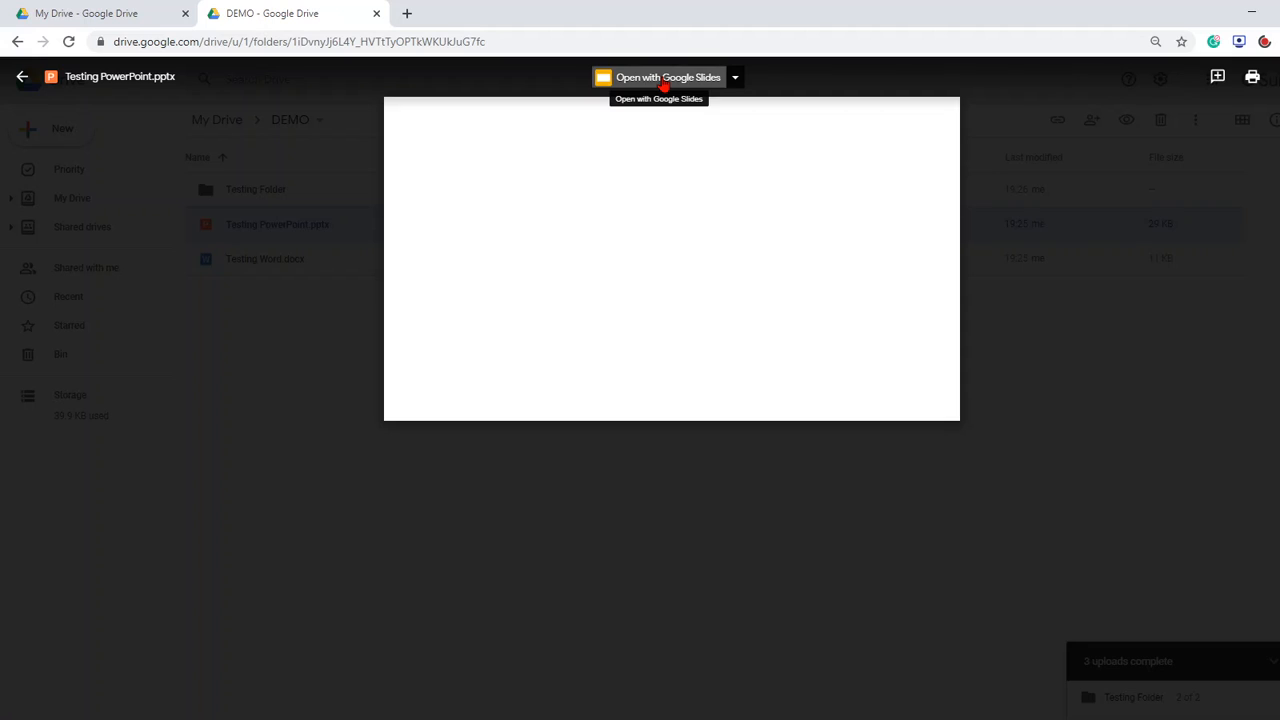
pyautogui.click(663, 80)
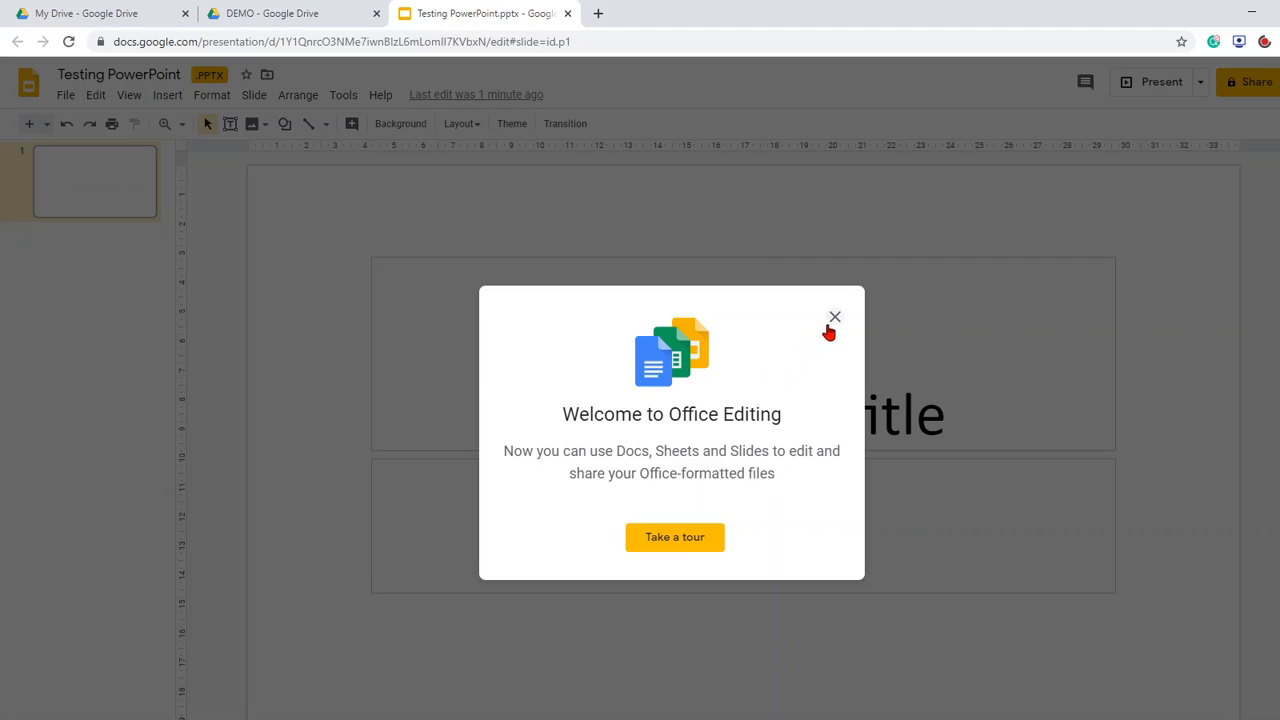
pyautogui.click(833, 318)
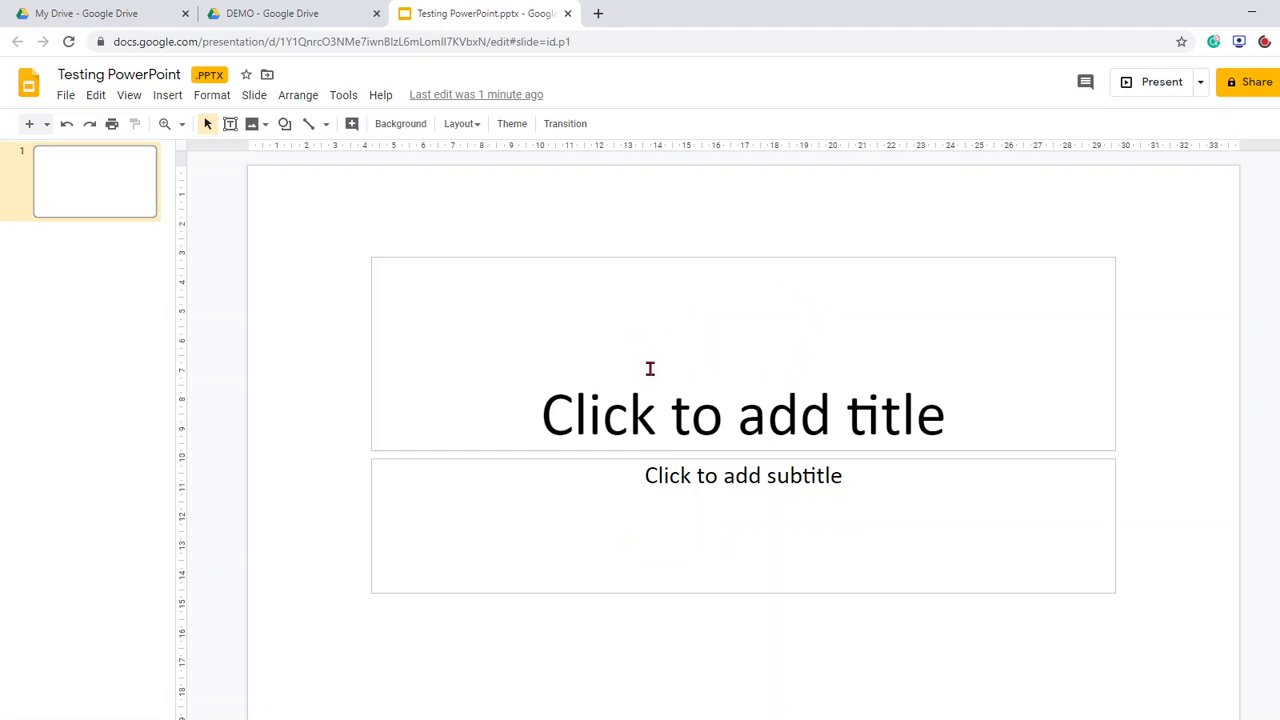
pyautogui.click(567, 13)
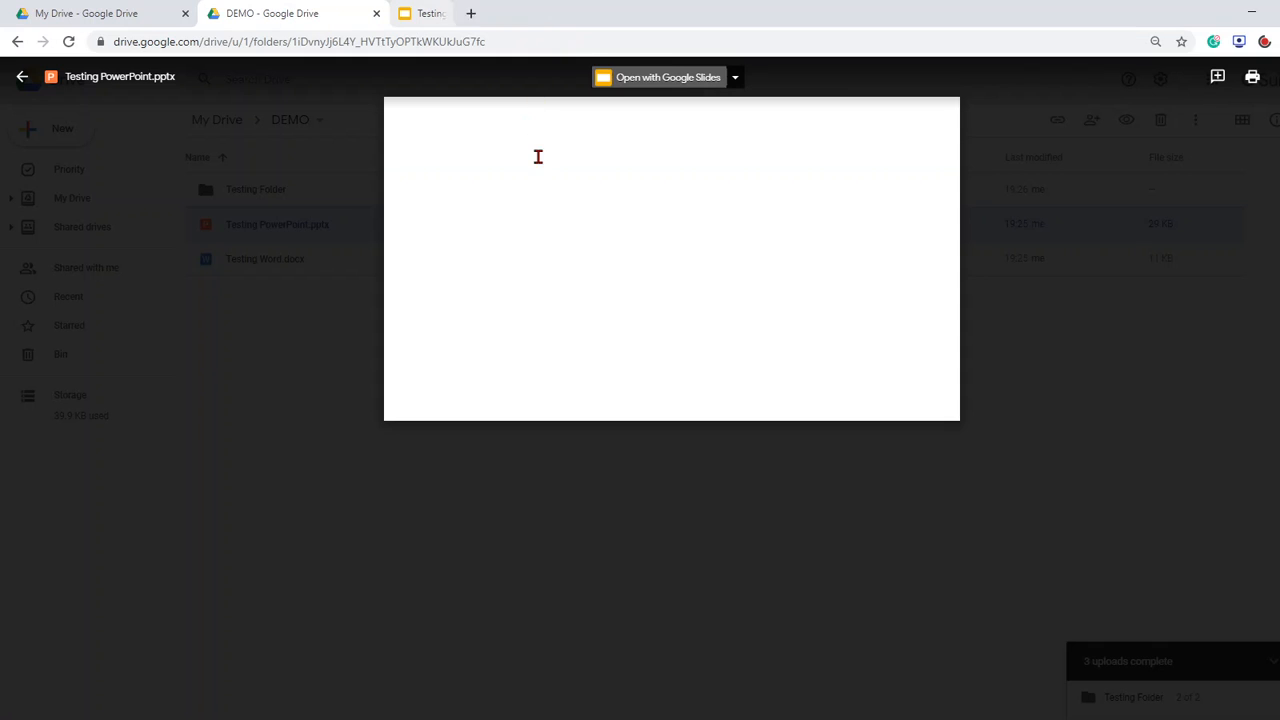
pyautogui.click(22, 76)
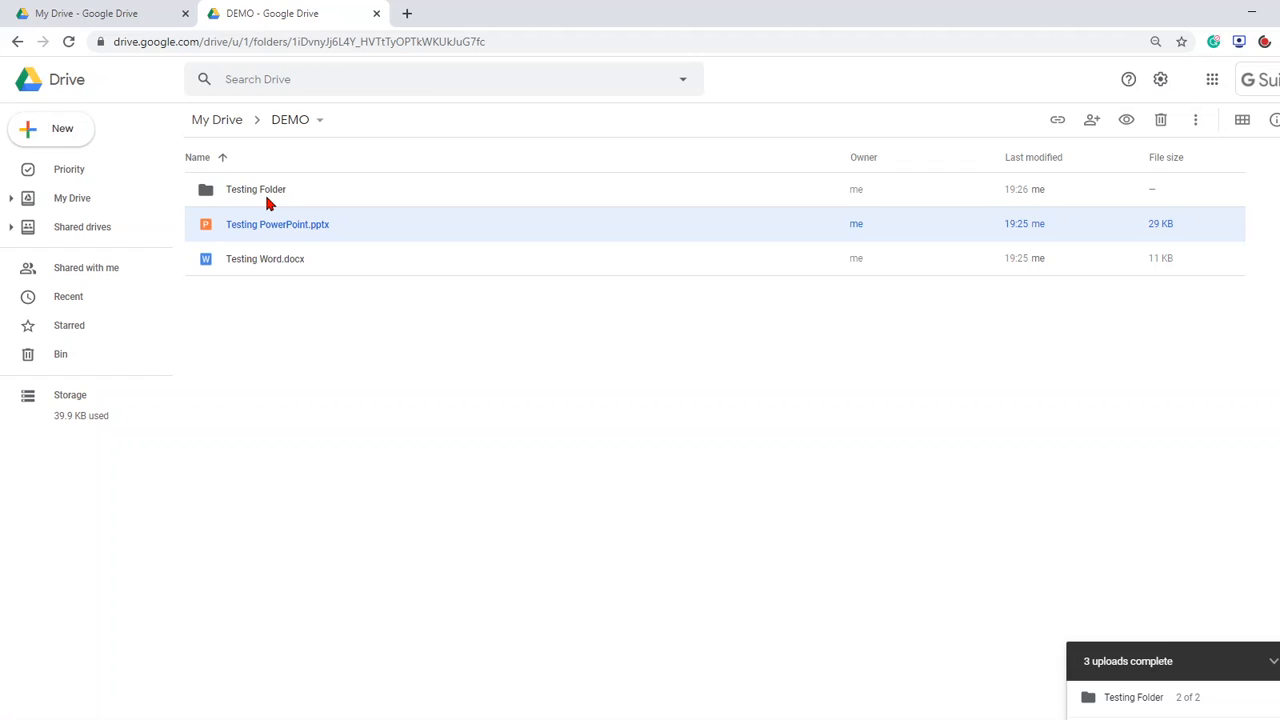
# Create a new blank Google Docs document in the DEMO folder.
pyautogui.click(54, 140)
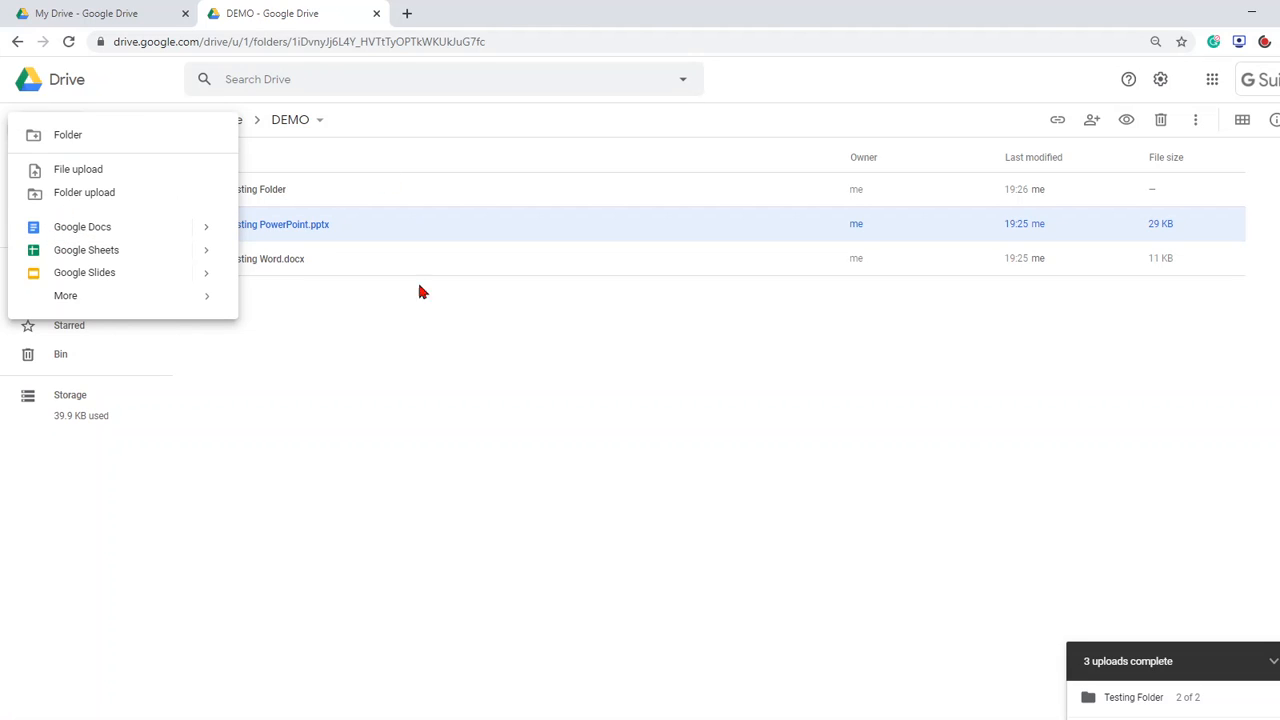
pyautogui.click(436, 456)
pyautogui.click(35, 136)
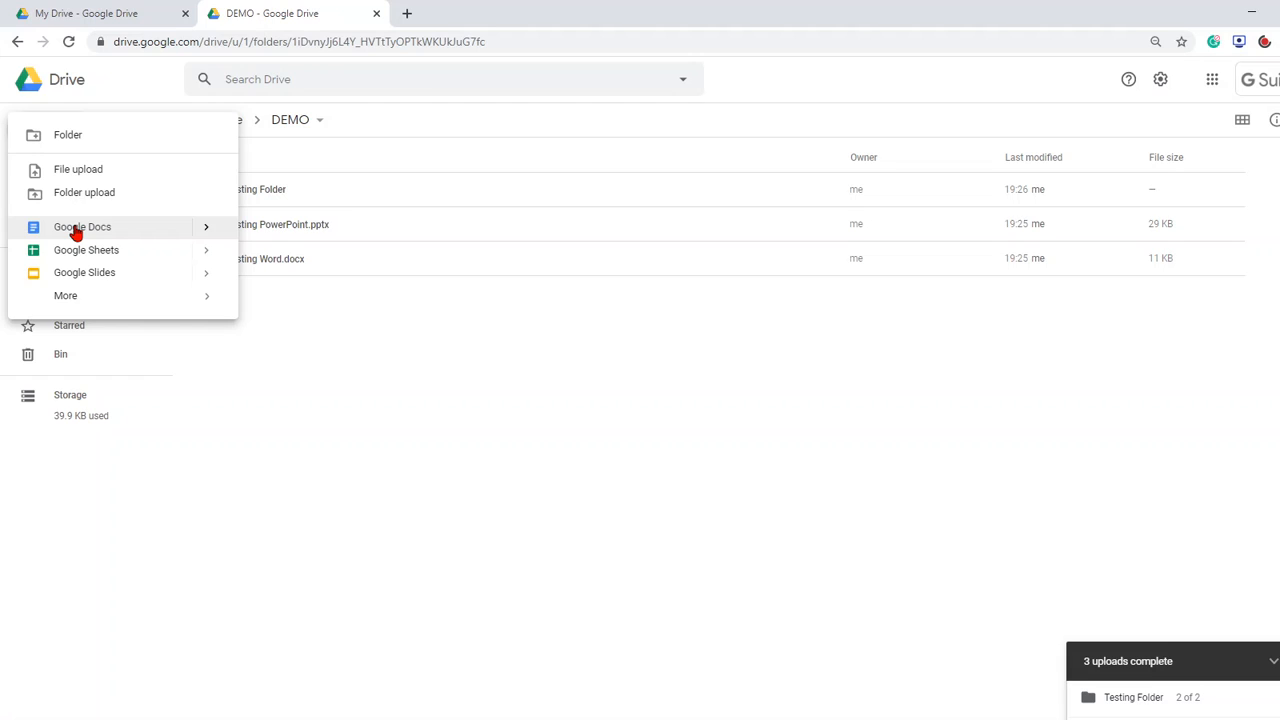
pyautogui.click(74, 230)
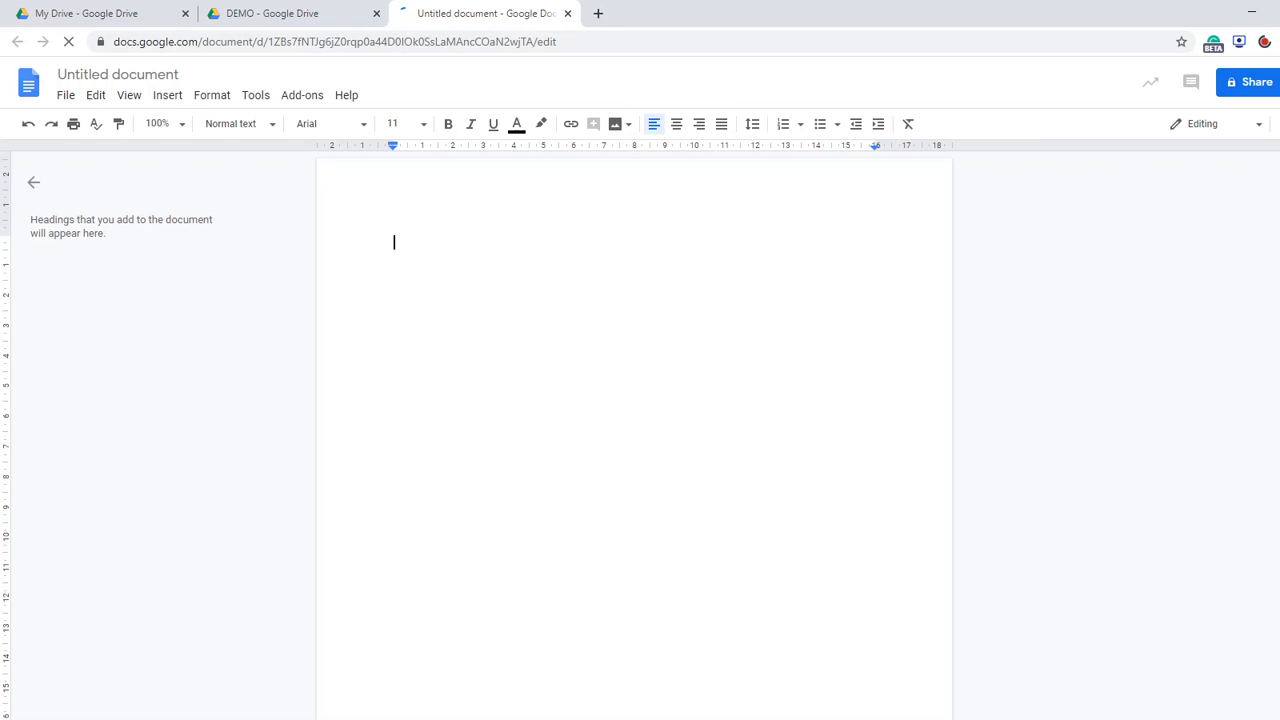
# Enter "This is a demo document" as the document's body text, correcting the capitalization of the first word.
pyautogui.write('tHIS')
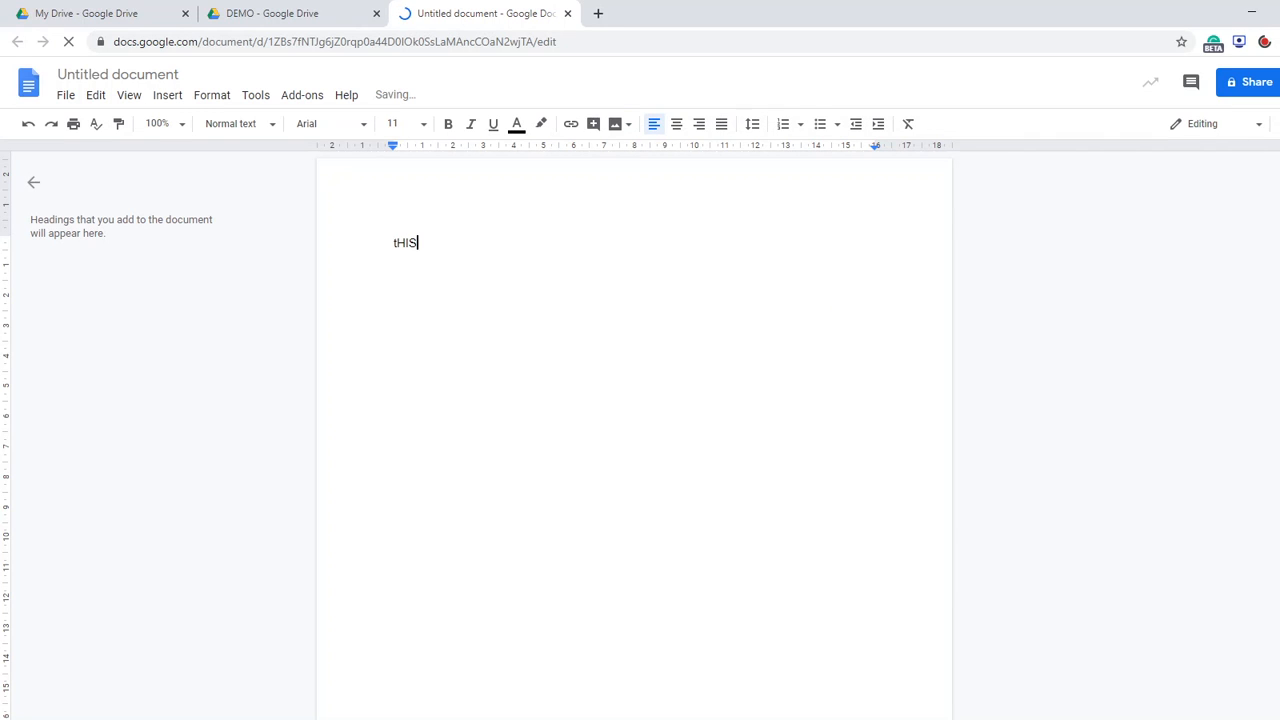
pyautogui.press('BackSpace')
pyautogui.press('BackSpace')
pyautogui.press('BackSpace')
pyautogui.press('BackSpace')
pyautogui.write('This is a demo document')
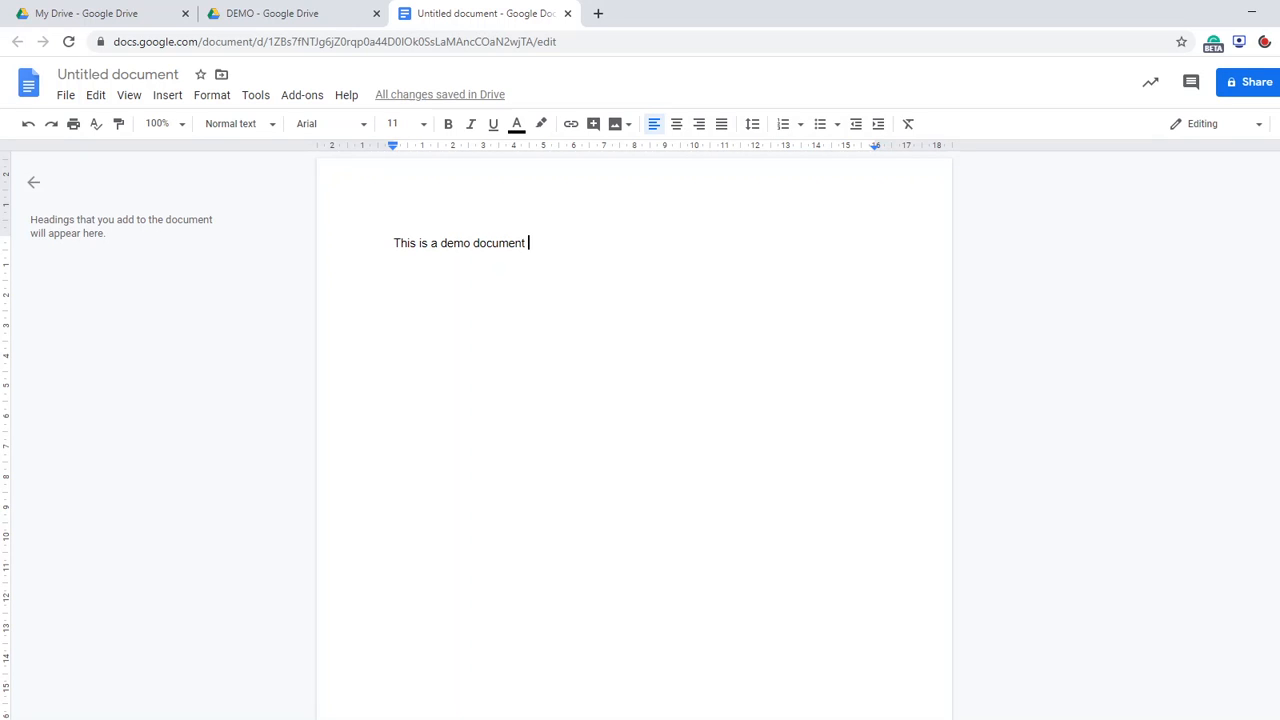
pyautogui.moveTo(401, 243); pyautogui.dragTo(537, 240)
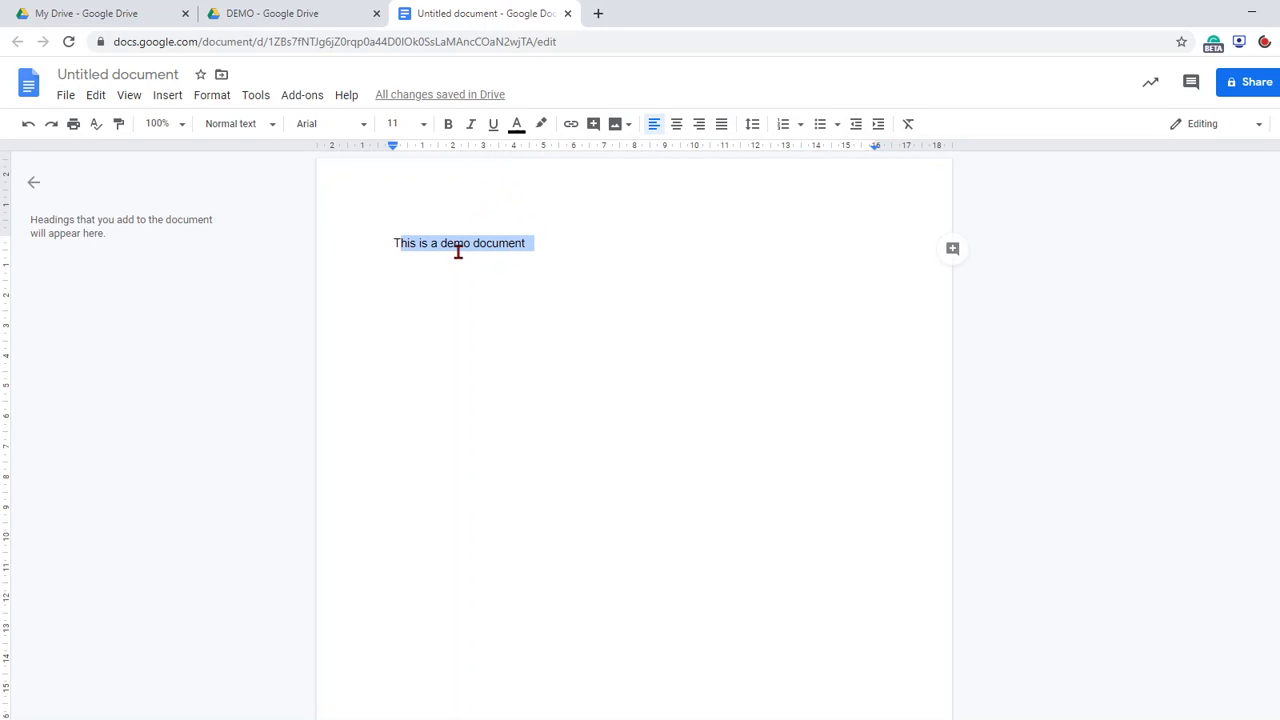
# Rename the untitled document as Test Google Doc.
pyautogui.click(110, 77)
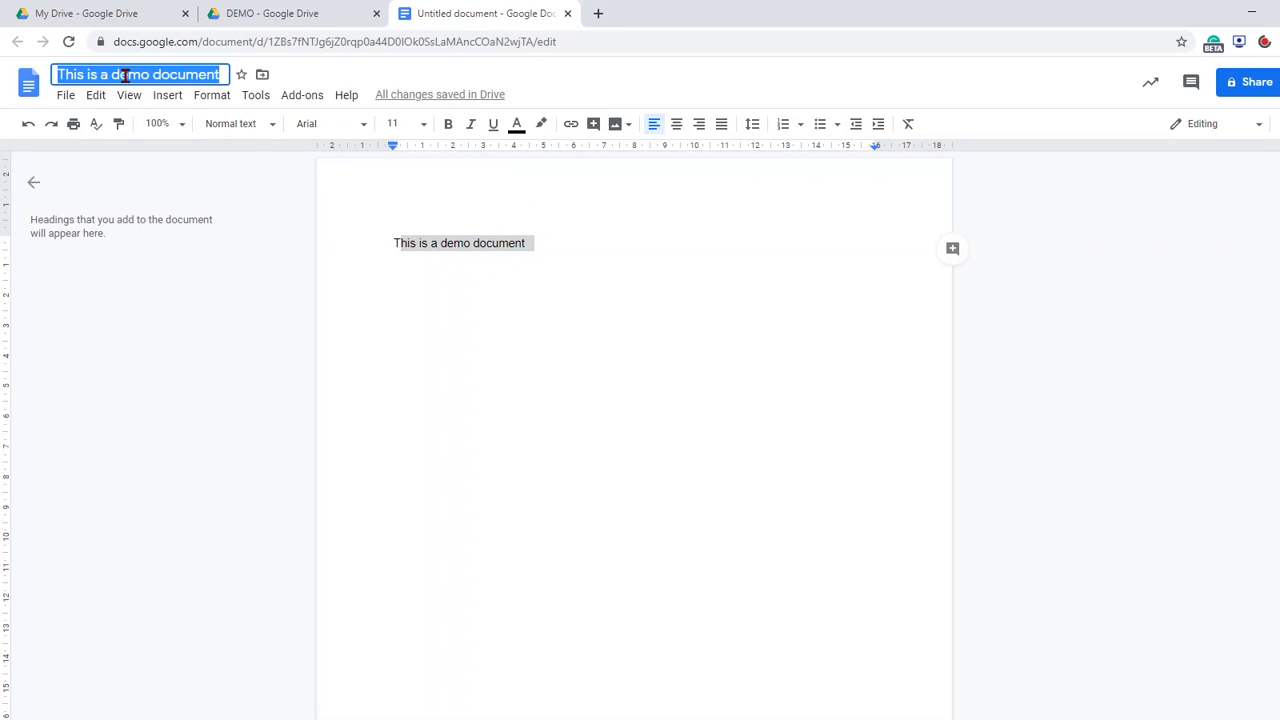
pyautogui.click(192, 75)
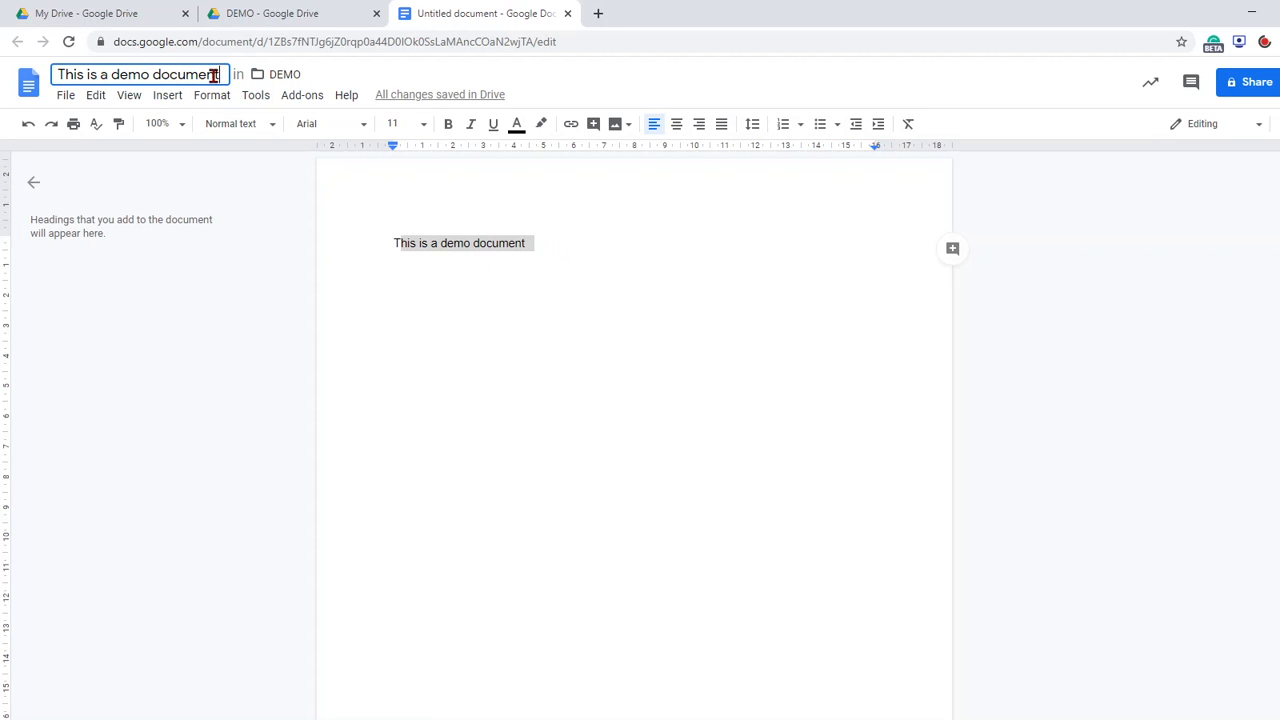
pyautogui.moveTo(220, 75); pyautogui.dragTo(36, 75)
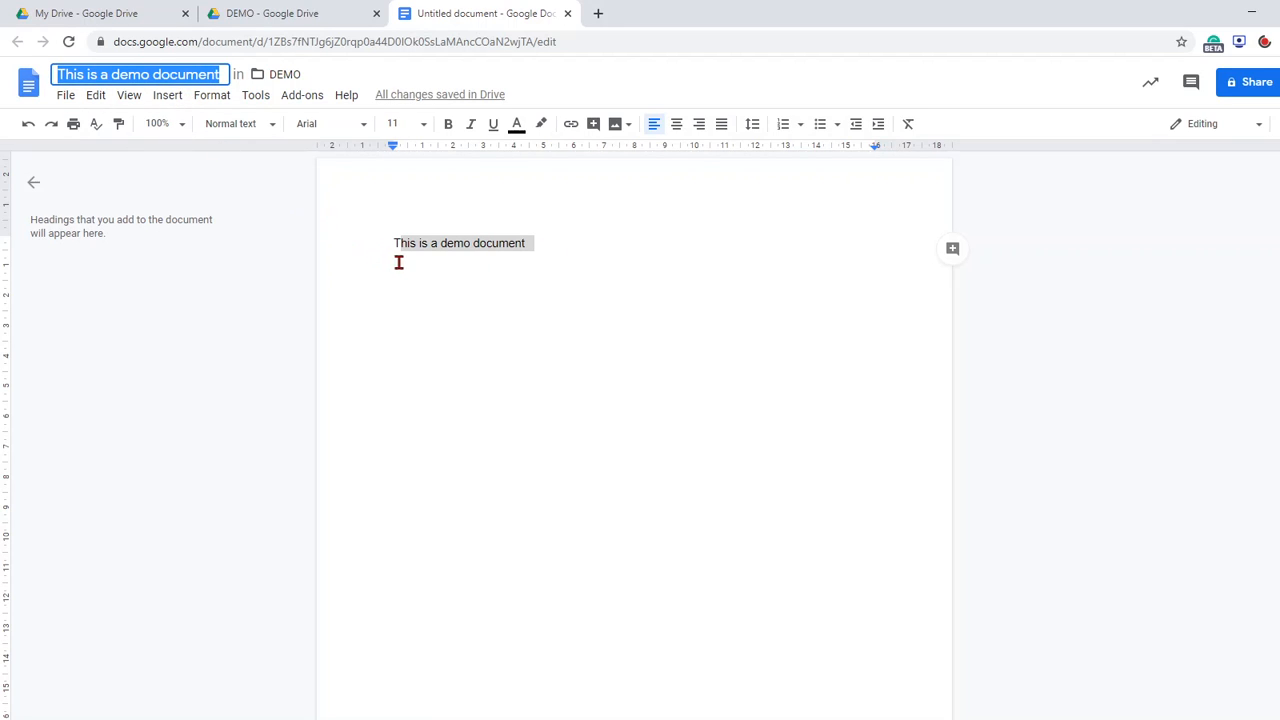
pyautogui.click(155, 75)
pyautogui.moveTo(232, 75); pyautogui.dragTo(23, 75)
pyautogui.write('Test G')
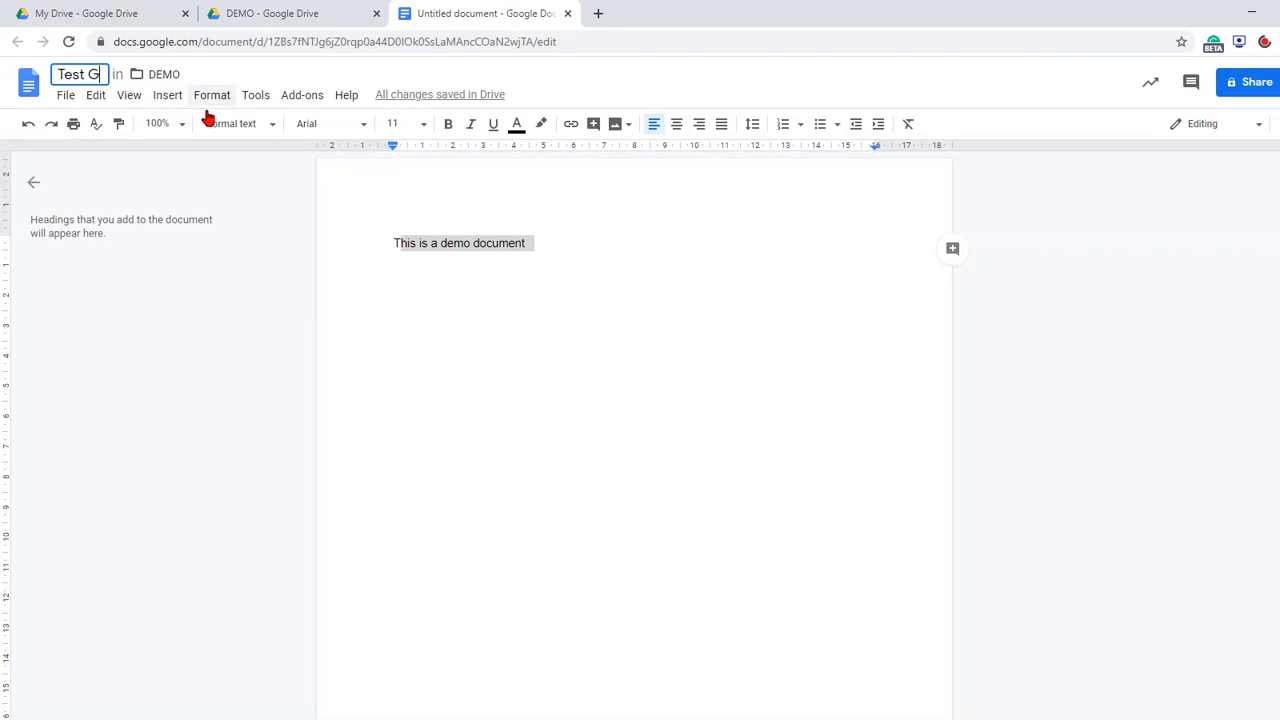
pyautogui.write('oogle Doc')
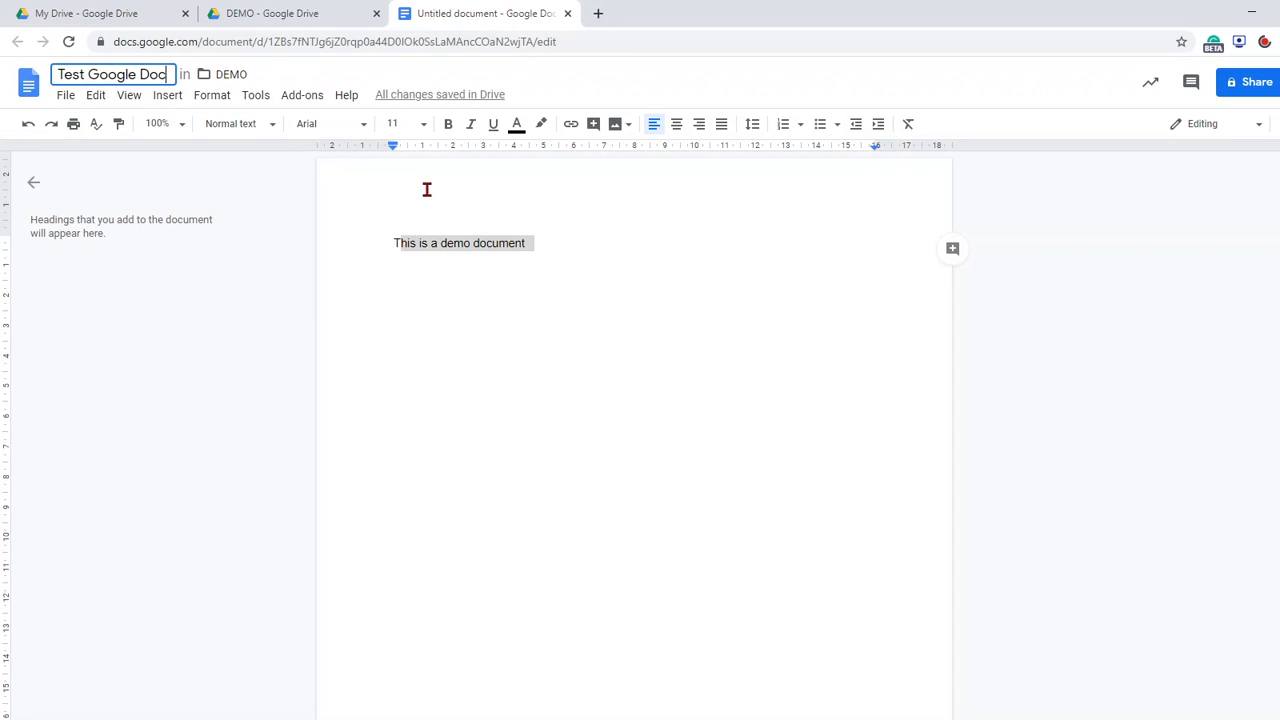
pyautogui.click(498, 243)
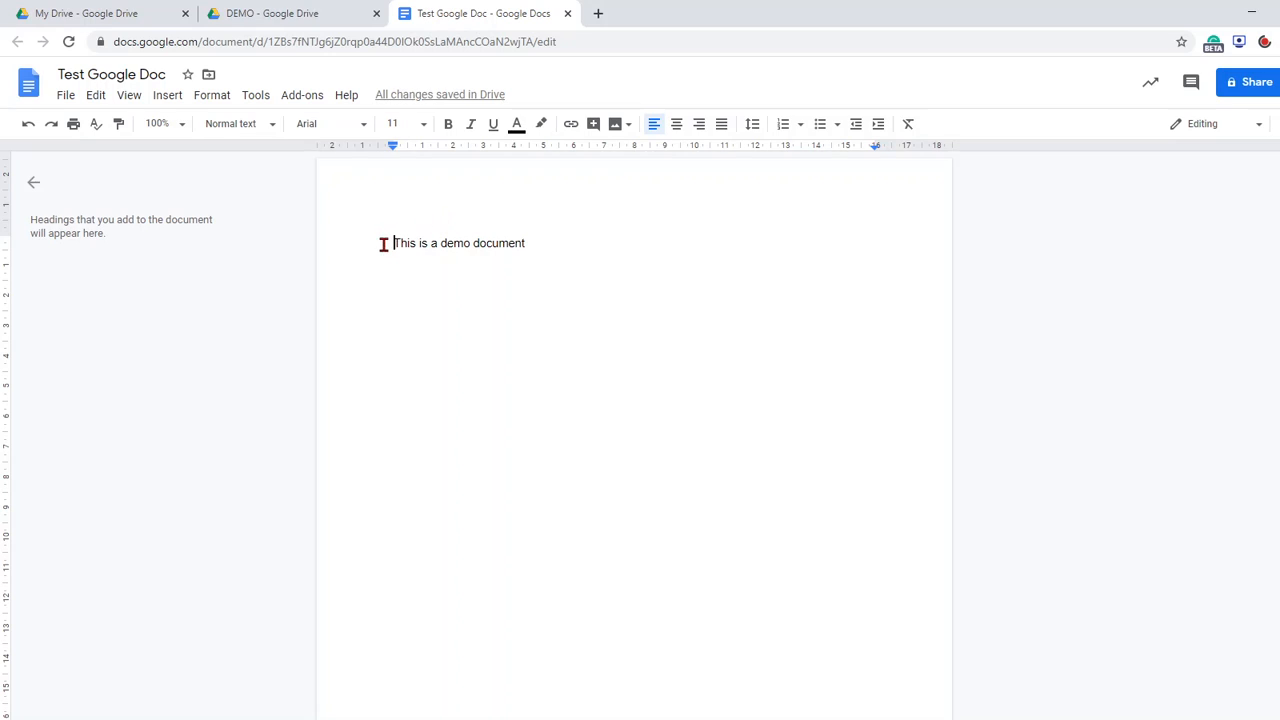
pyautogui.moveTo(390, 243); pyautogui.dragTo(543, 244)
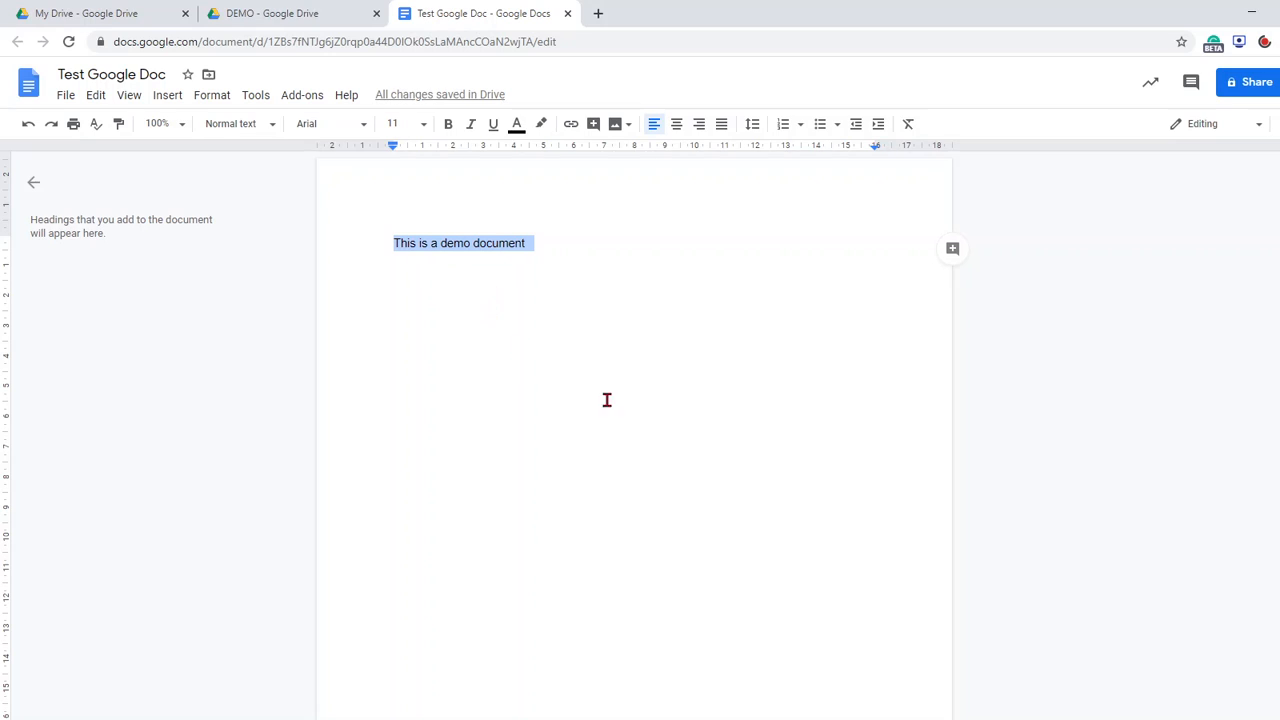
# Try sharing Test Google Doc with a suggested contact, and cancel the invitation without sending it.
pyautogui.click(1252, 84)
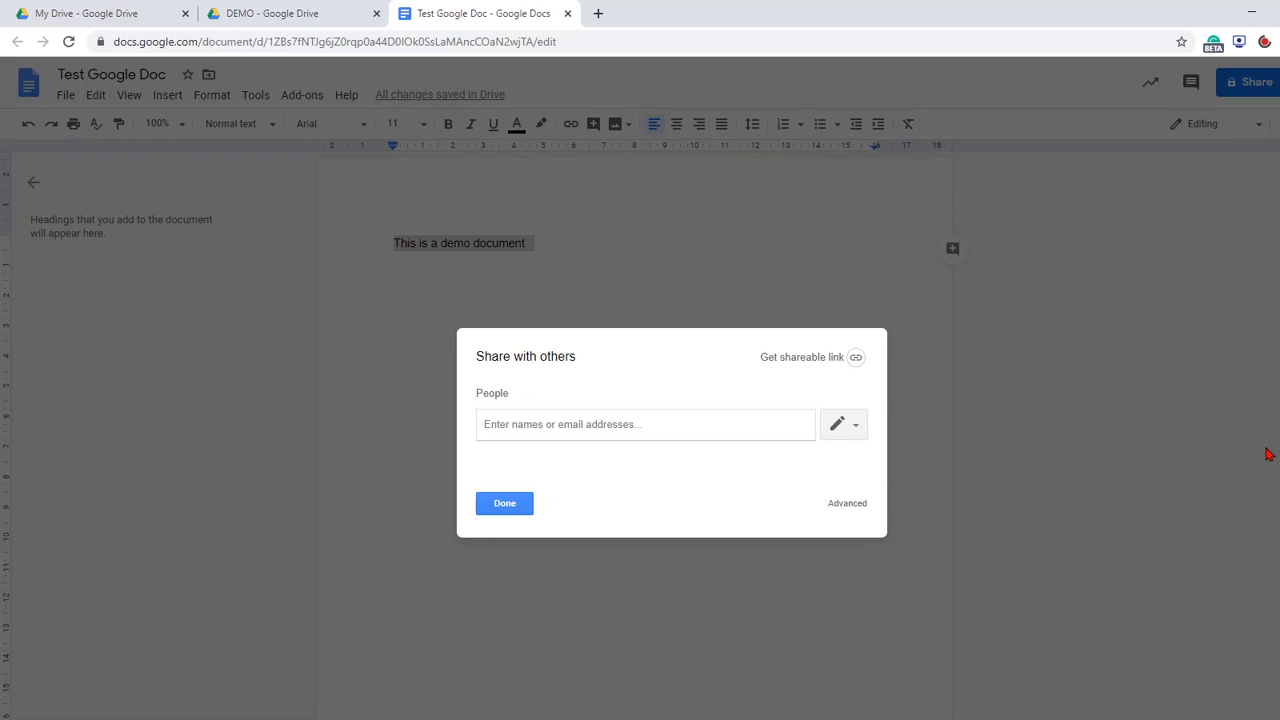
pyautogui.write('tut')
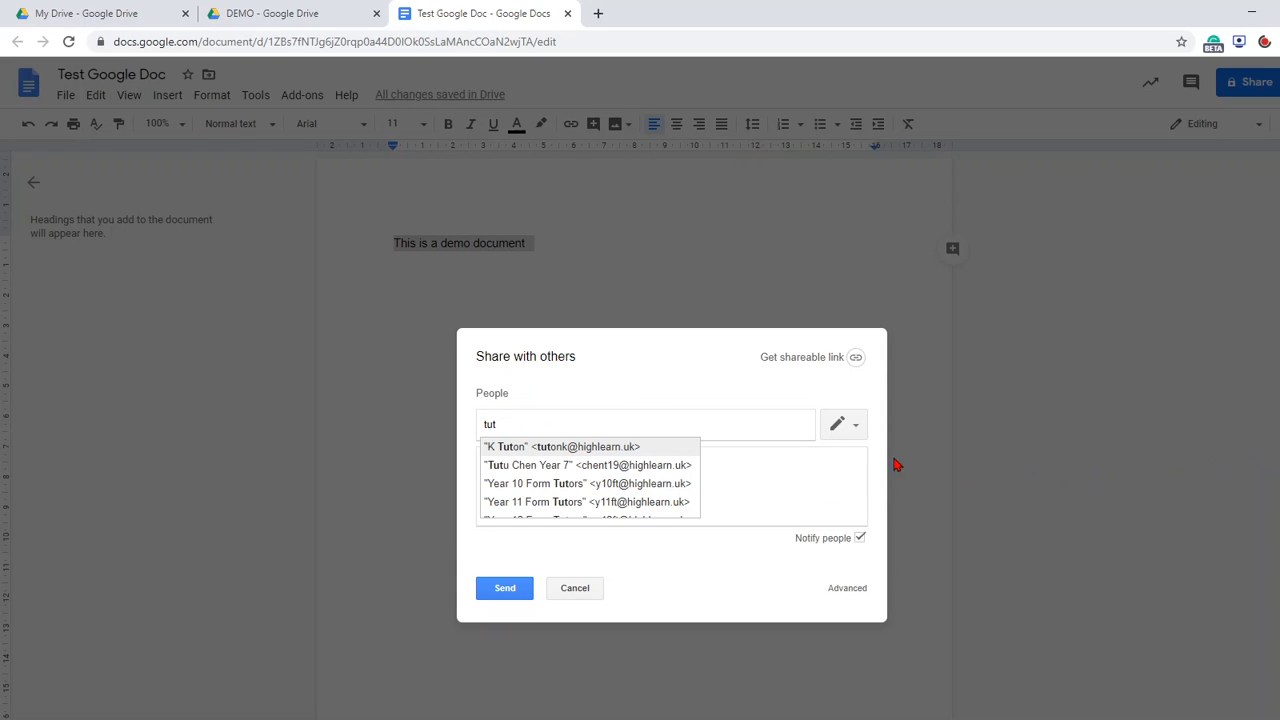
pyautogui.click(540, 448)
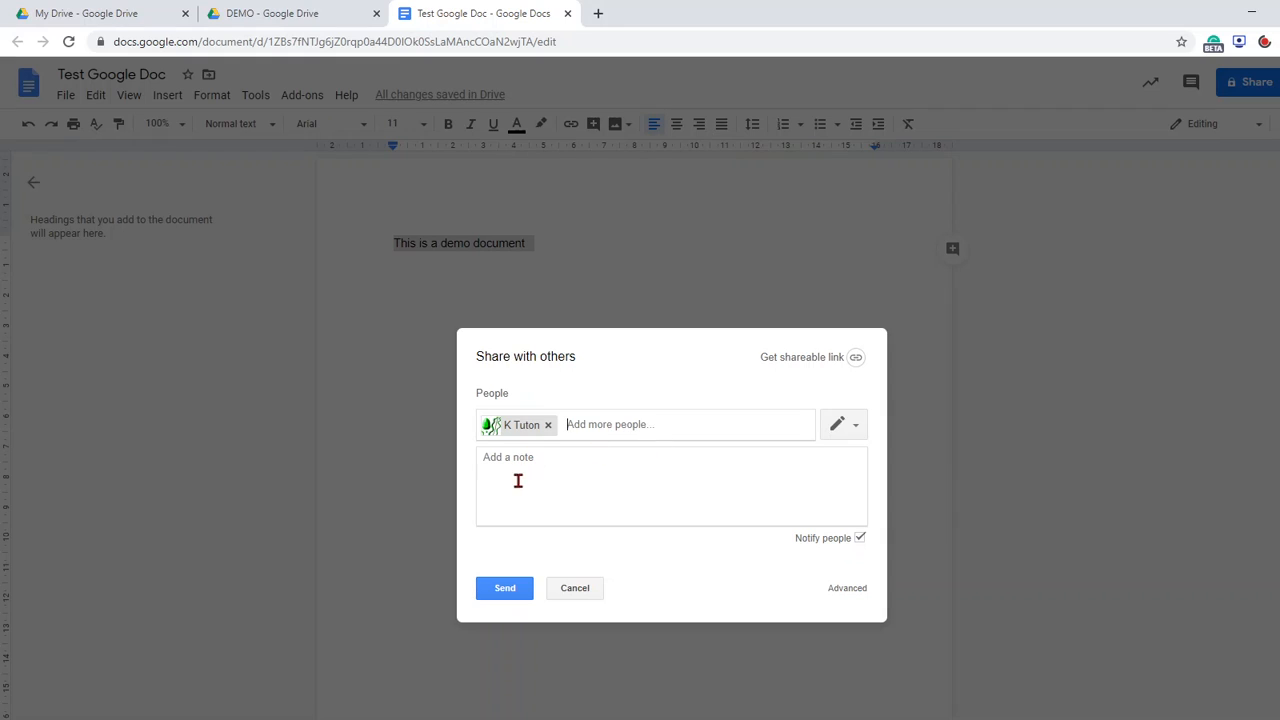
pyautogui.click(576, 588)
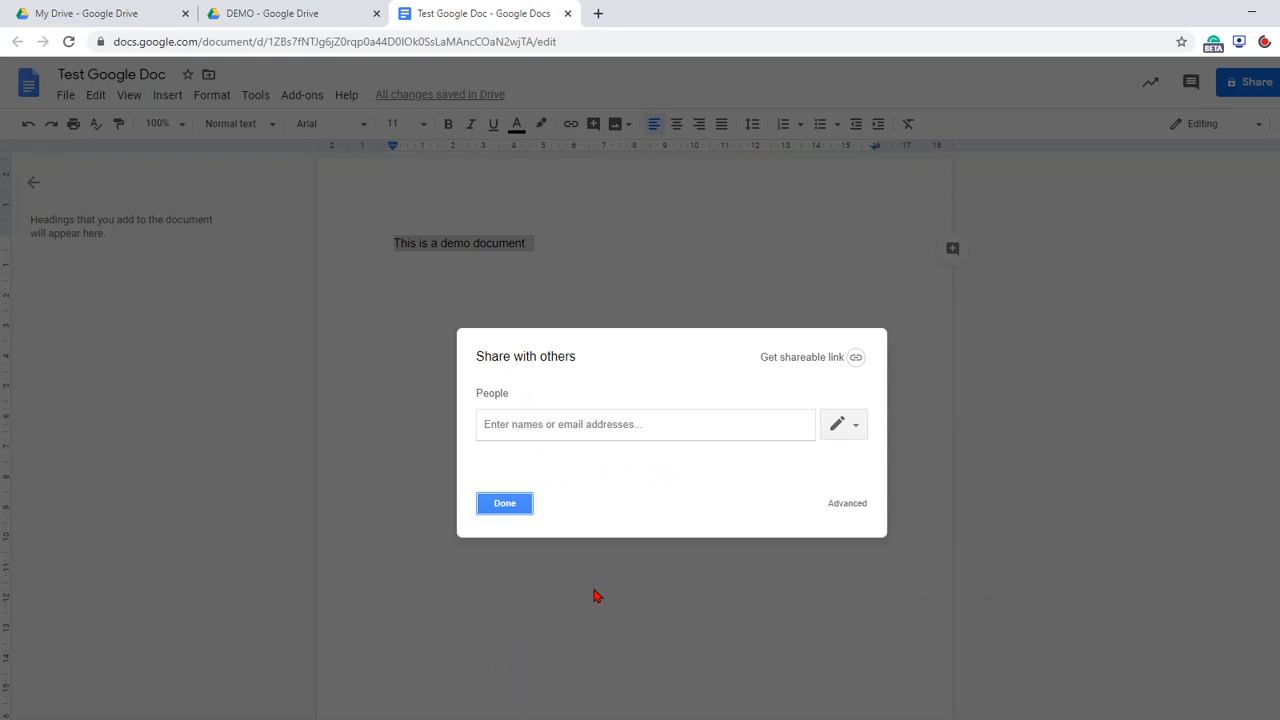
pyautogui.click(515, 510)
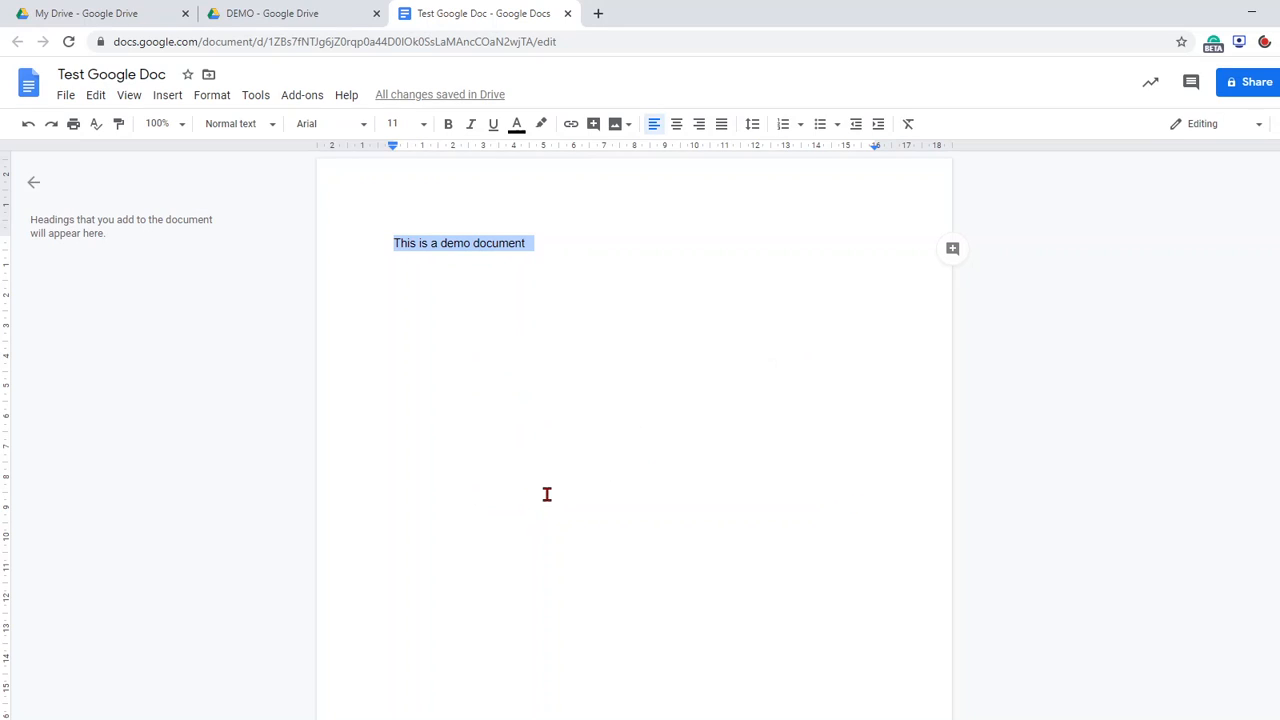
# Return to the DEMO folder, refresh its file list, and briefly open Test Google Doc to check it.
pyautogui.click(567, 14)
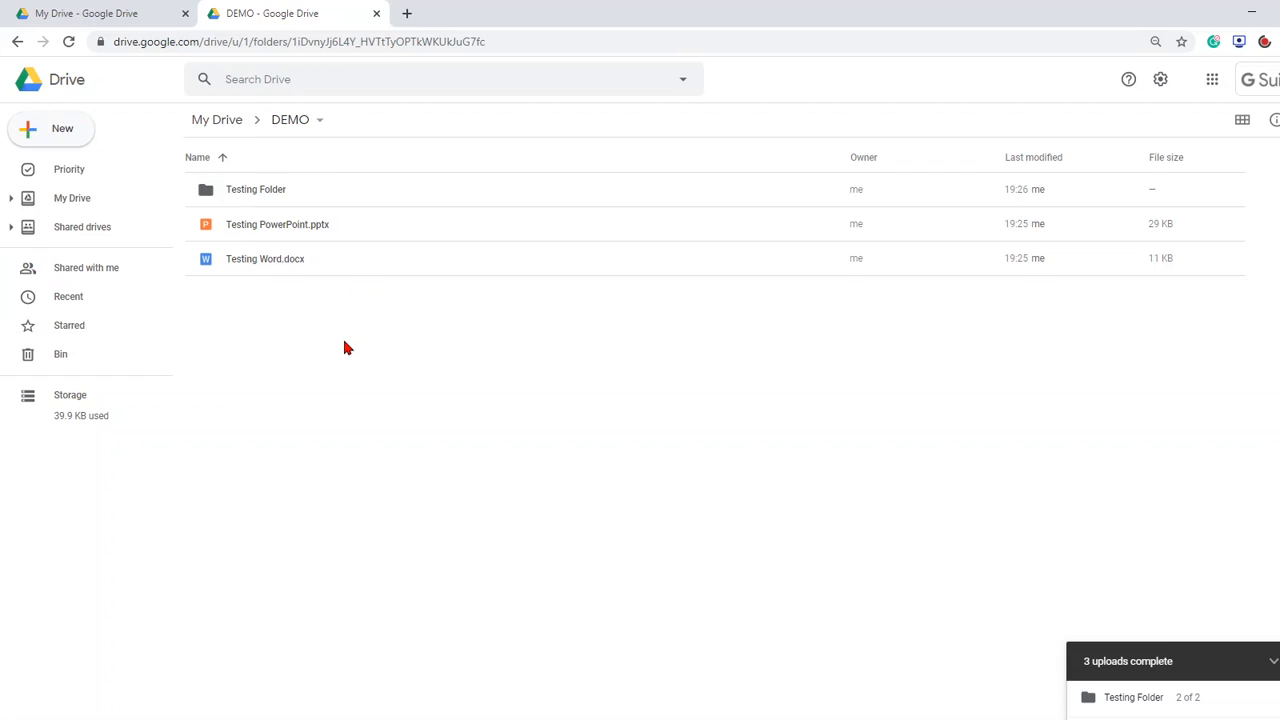
pyautogui.click(68, 41)
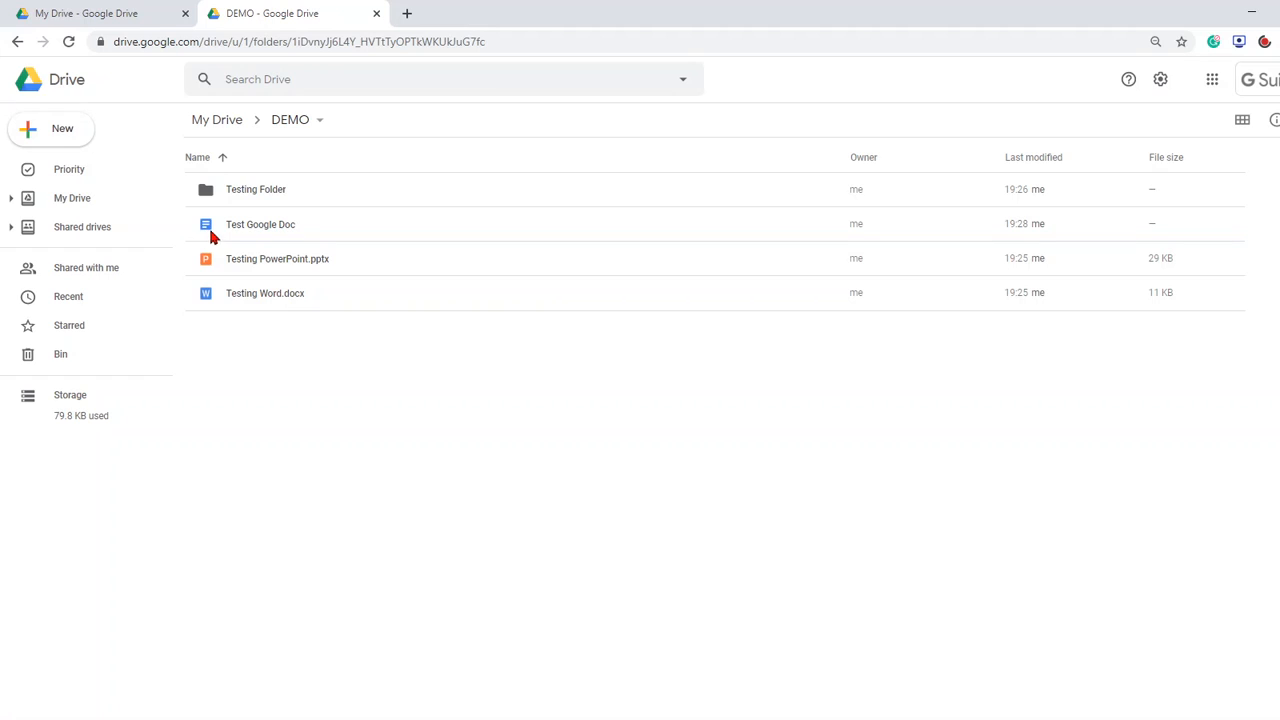
pyautogui.doubleClick(270, 230)
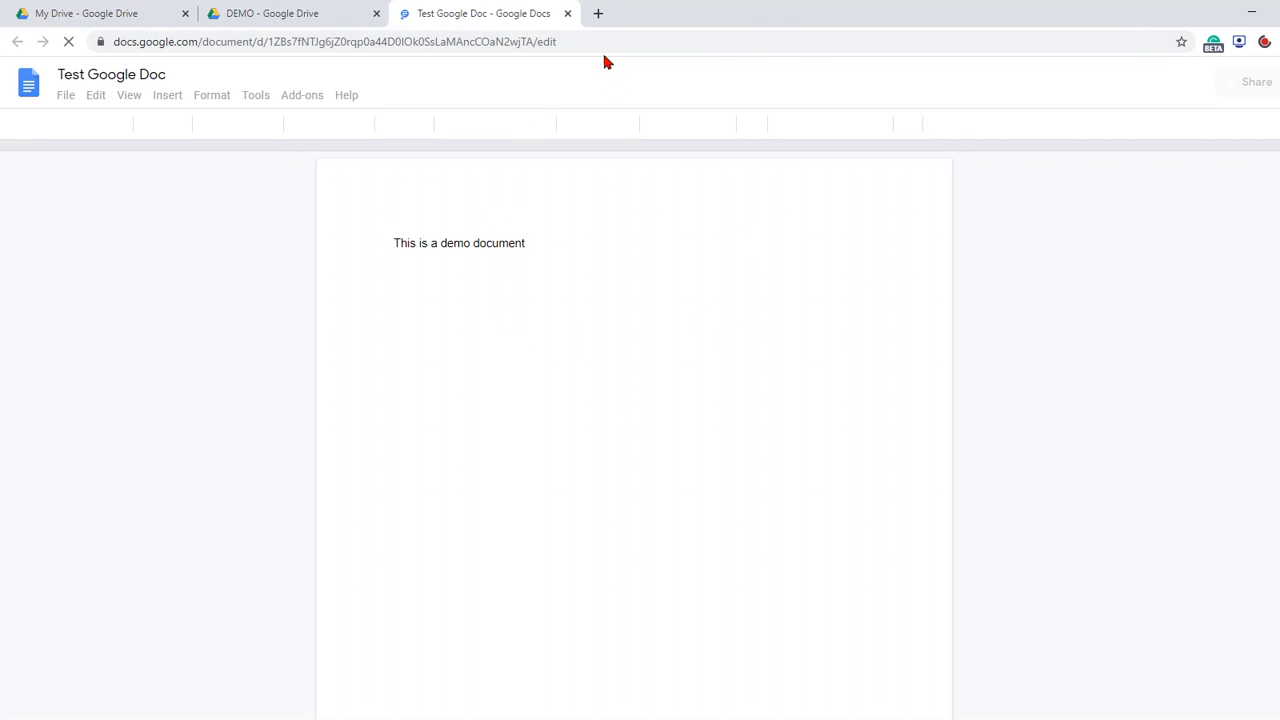
pyautogui.click(566, 15)
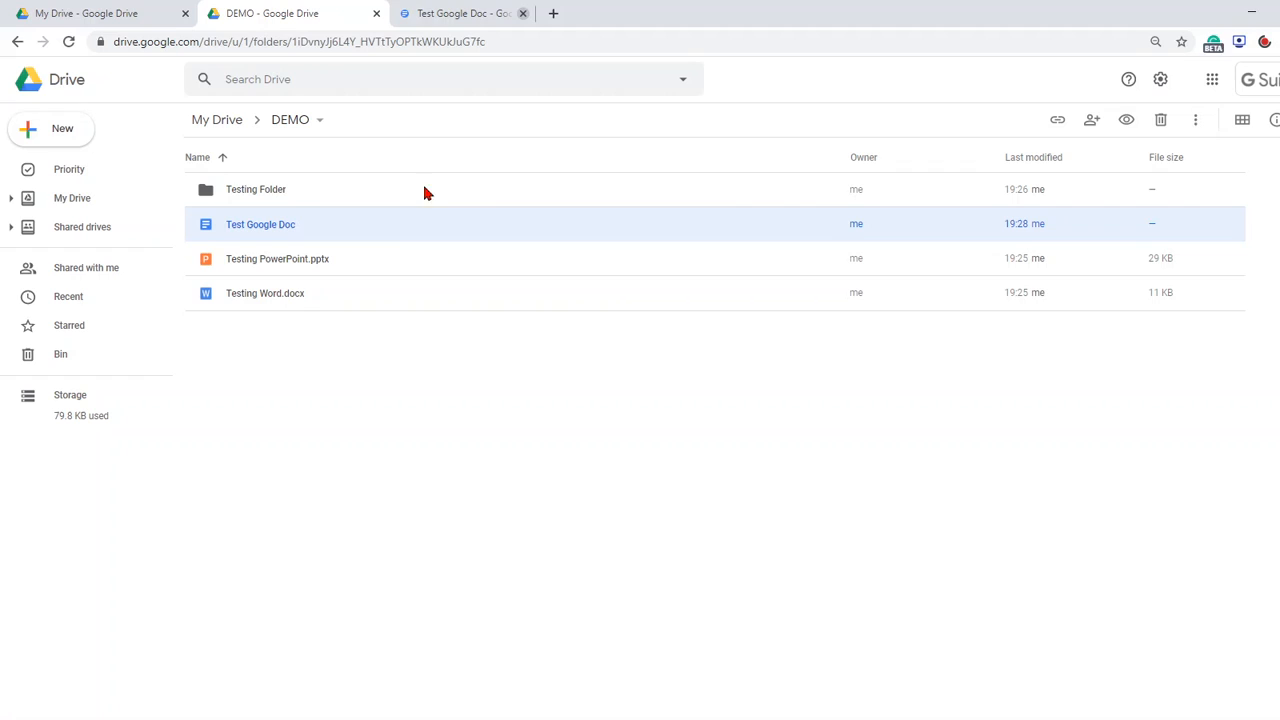
# Preview Testing Word.docx from the DEMO folder and close the preview.
pyautogui.click(273, 295)
pyautogui.doubleClick(273, 295)
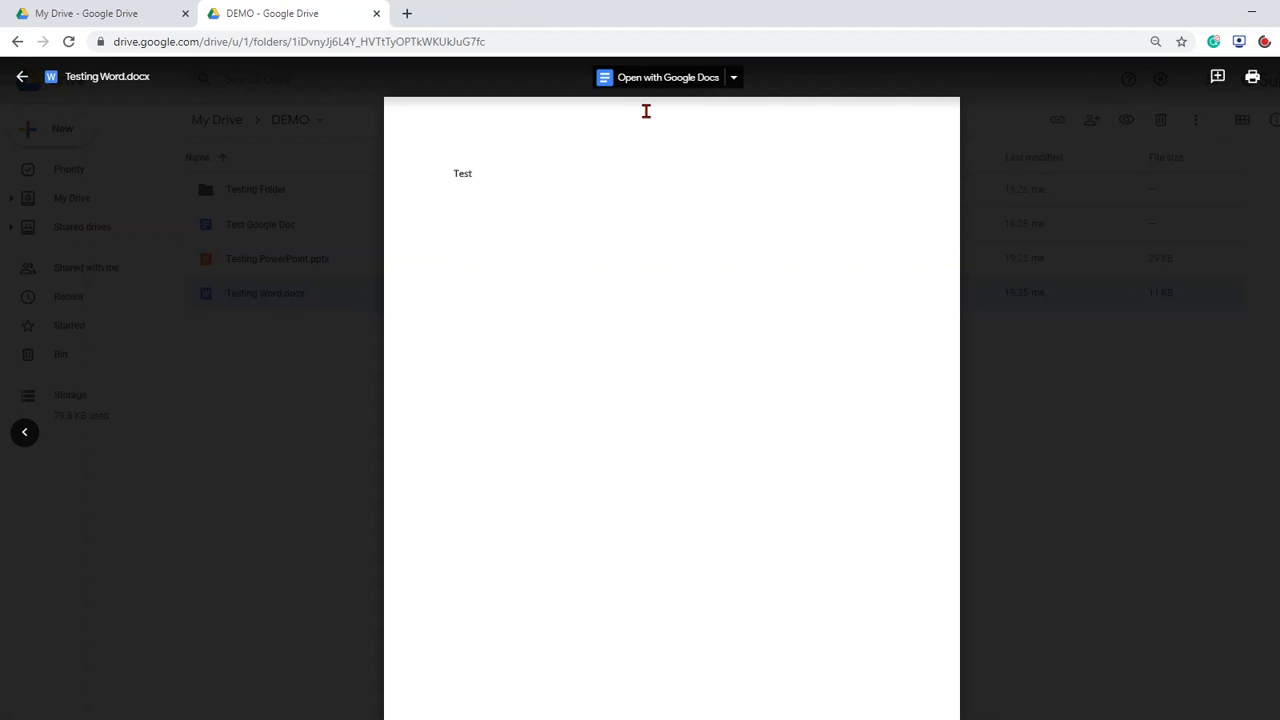
pyautogui.click(366, 400)
# Open the sharing settings of Testing Folder in the DEMO folder.
pyautogui.click(282, 196)
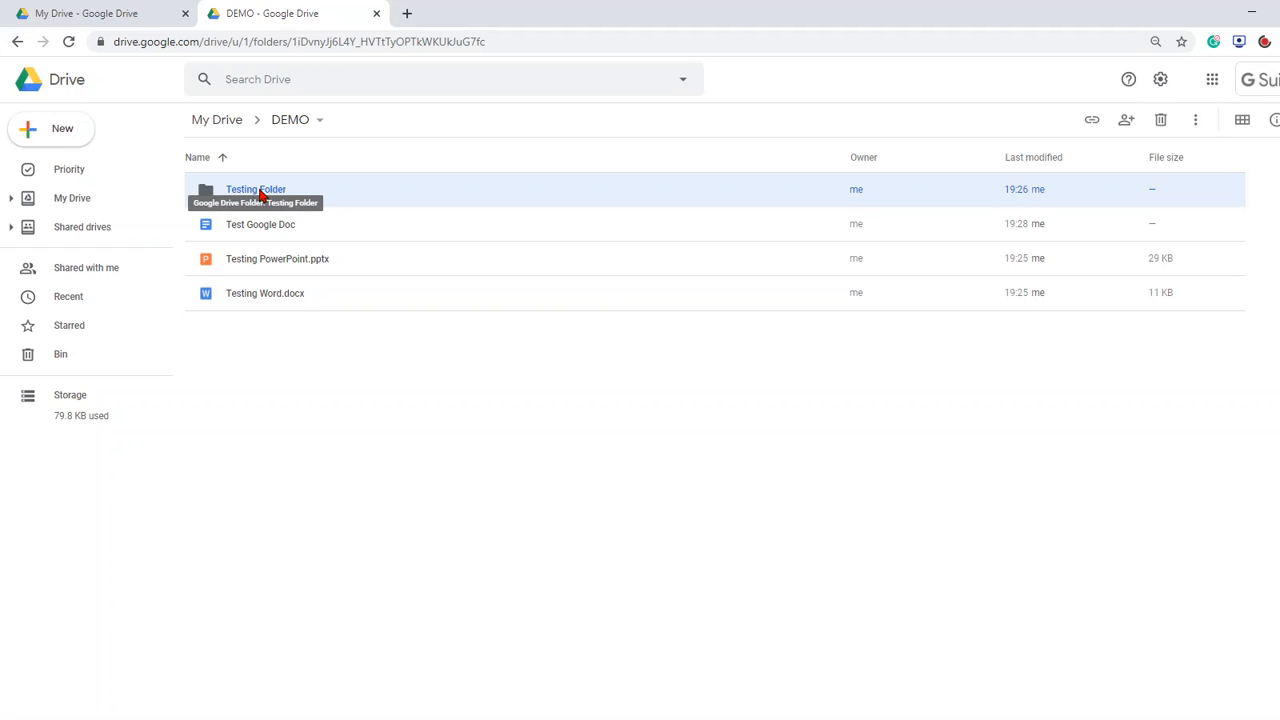
pyautogui.rightClick(260, 195)
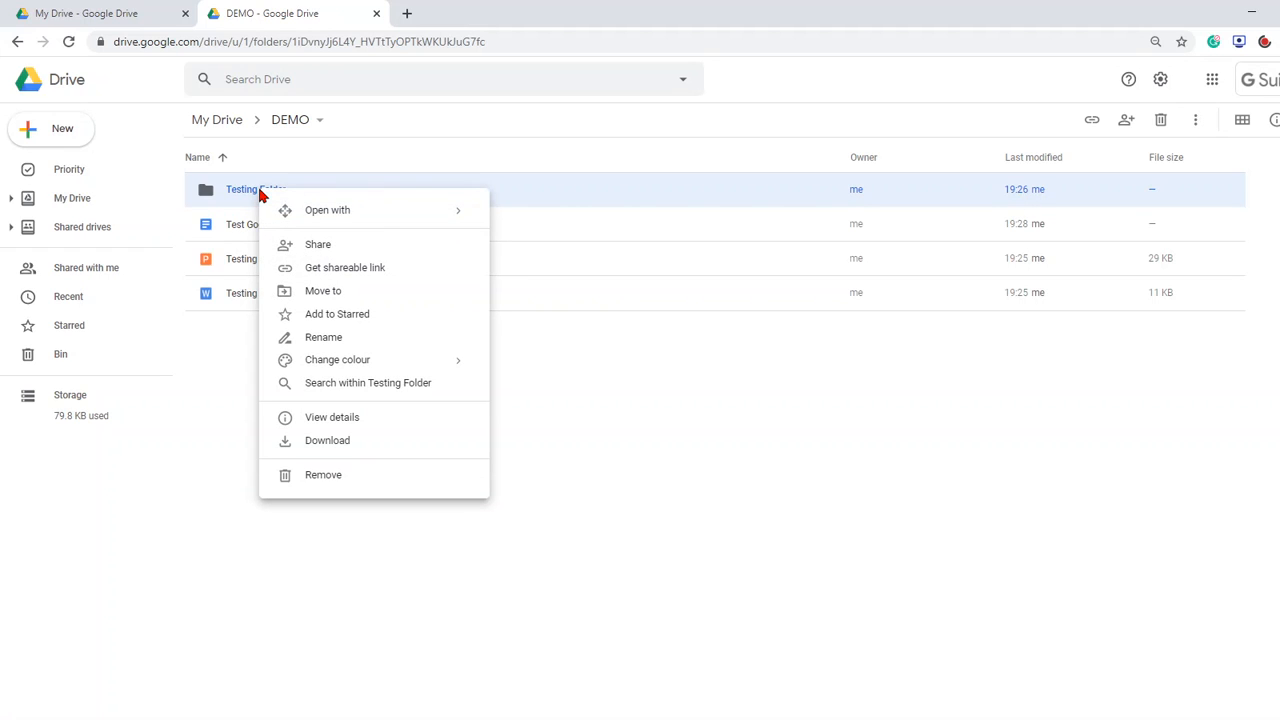
pyautogui.click(315, 246)
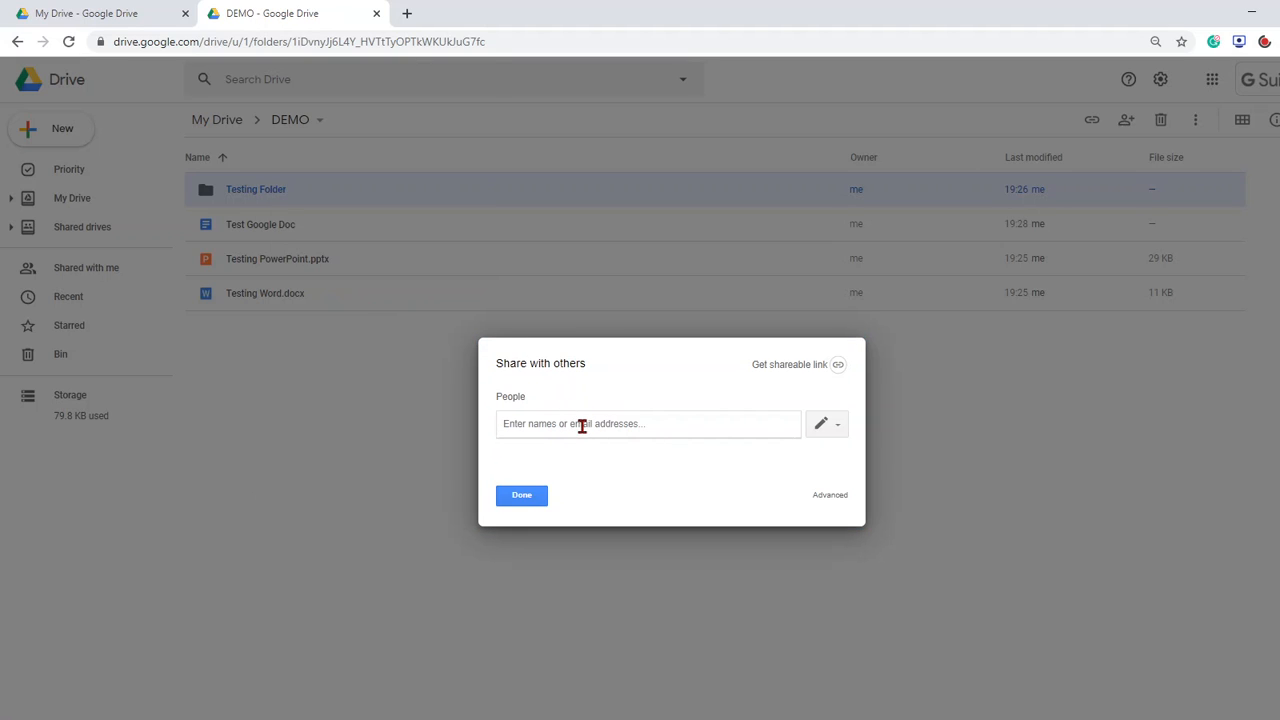
# Try adding a suggested contact to Testing Folder's share list, review the available access levels, and remove the contact.
pyautogui.write('tut')
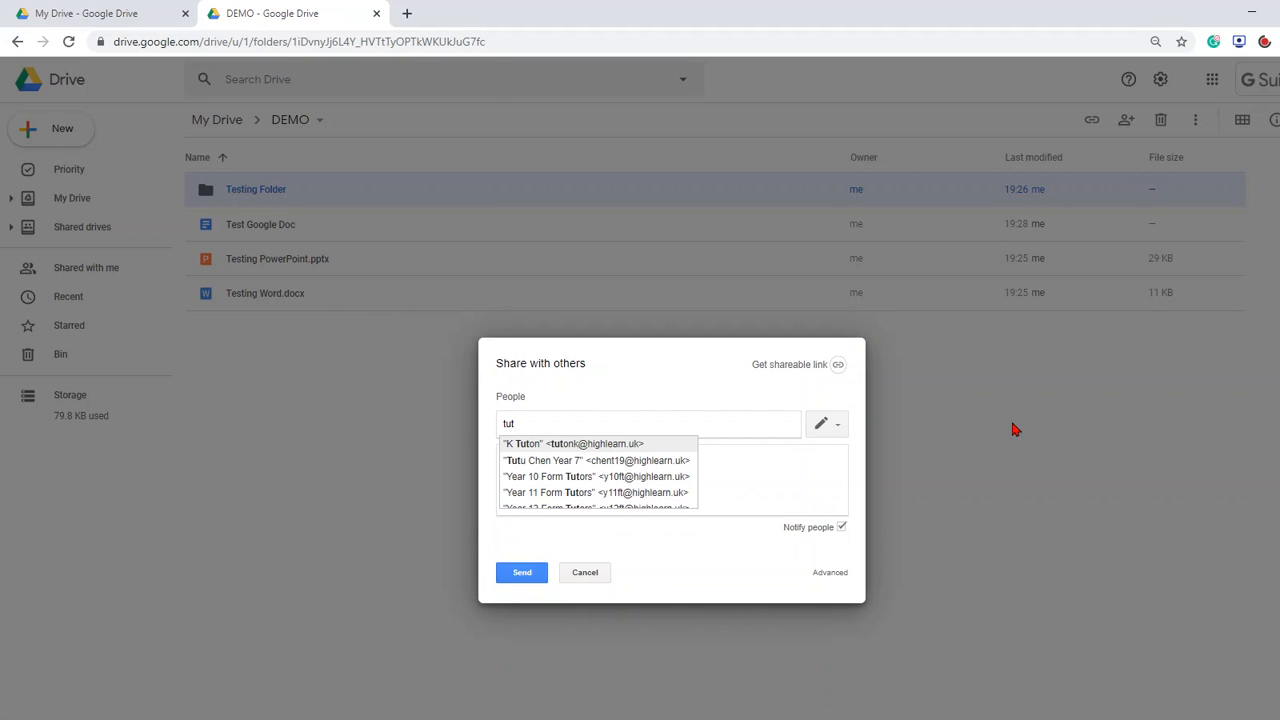
pyautogui.click(557, 444)
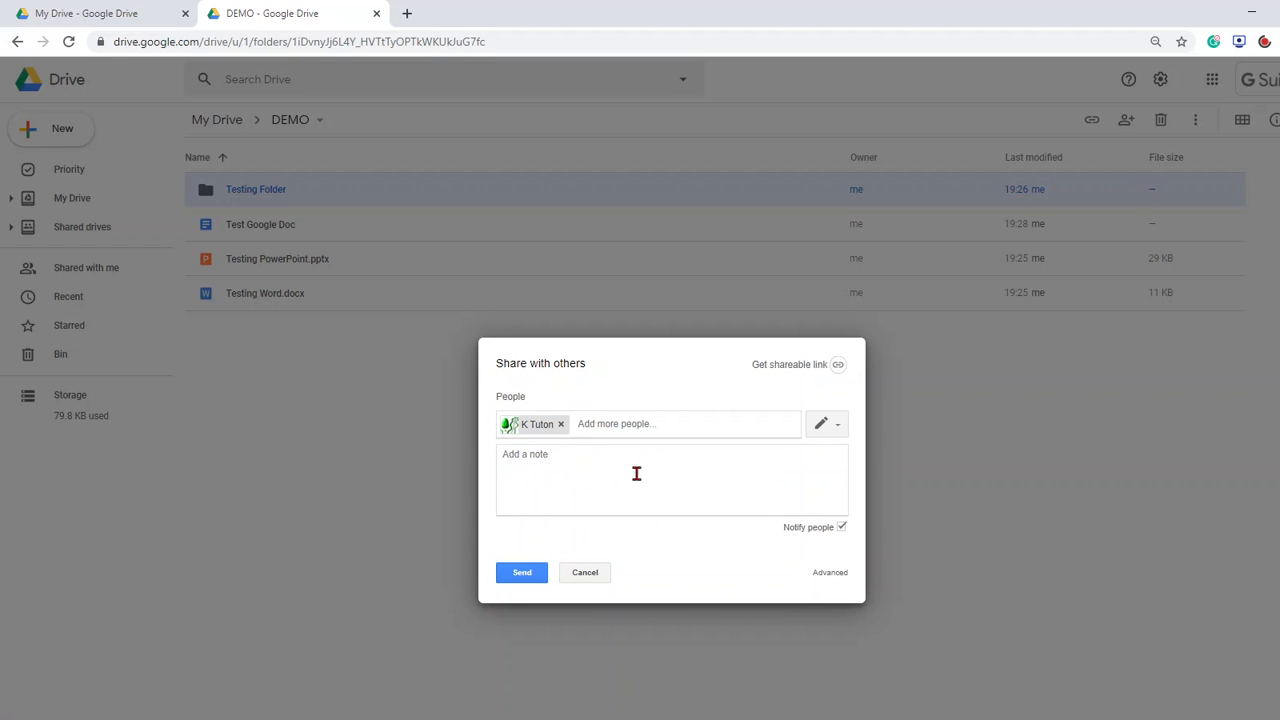
pyautogui.click(838, 431)
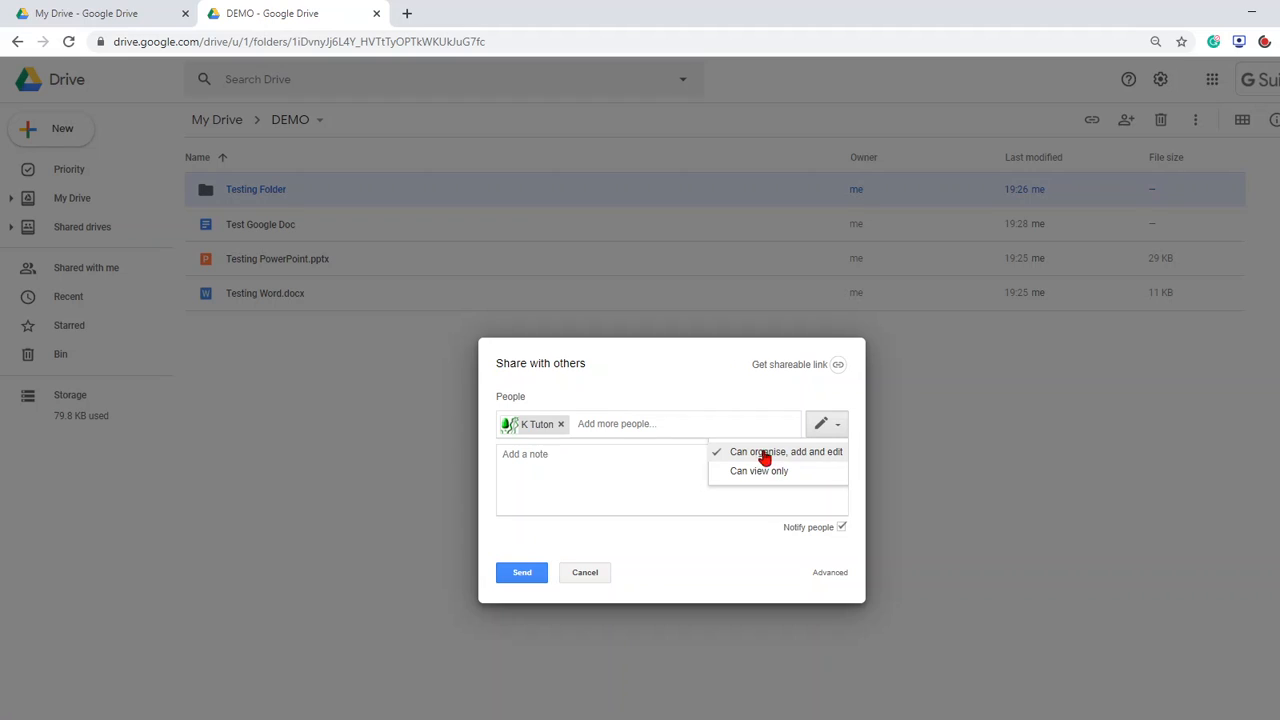
pyautogui.click(600, 458)
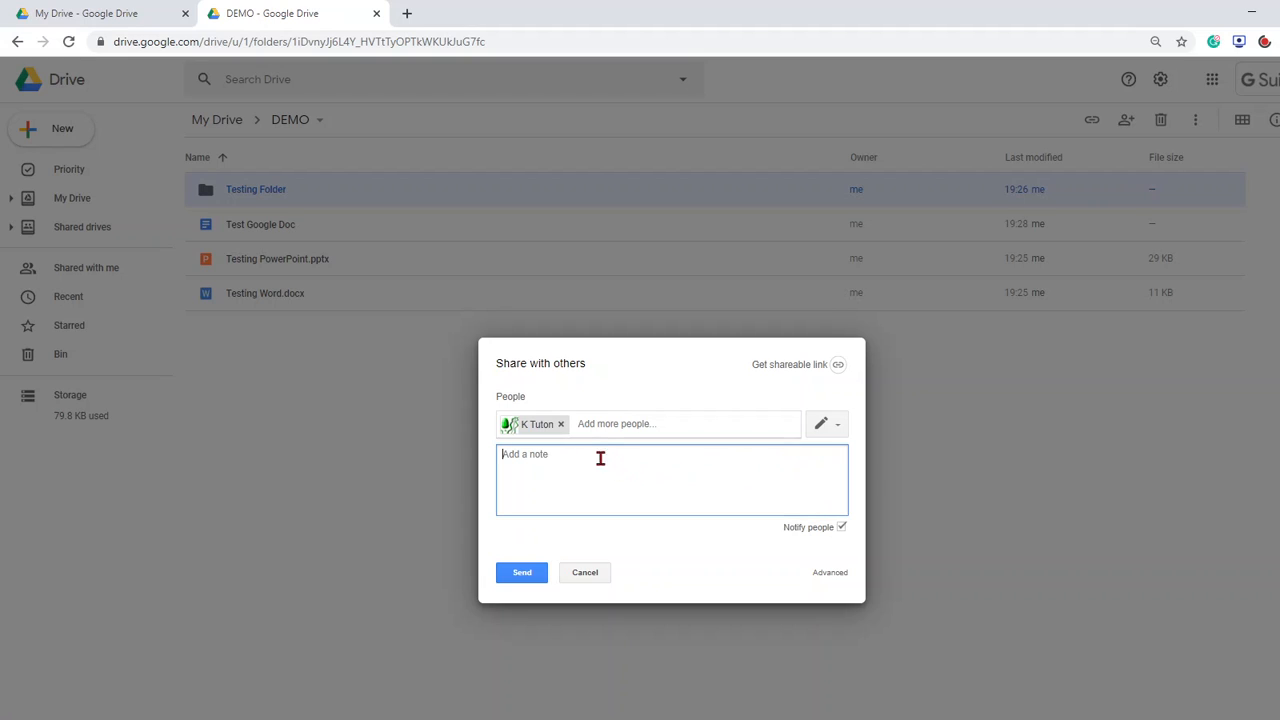
pyautogui.click(561, 425)
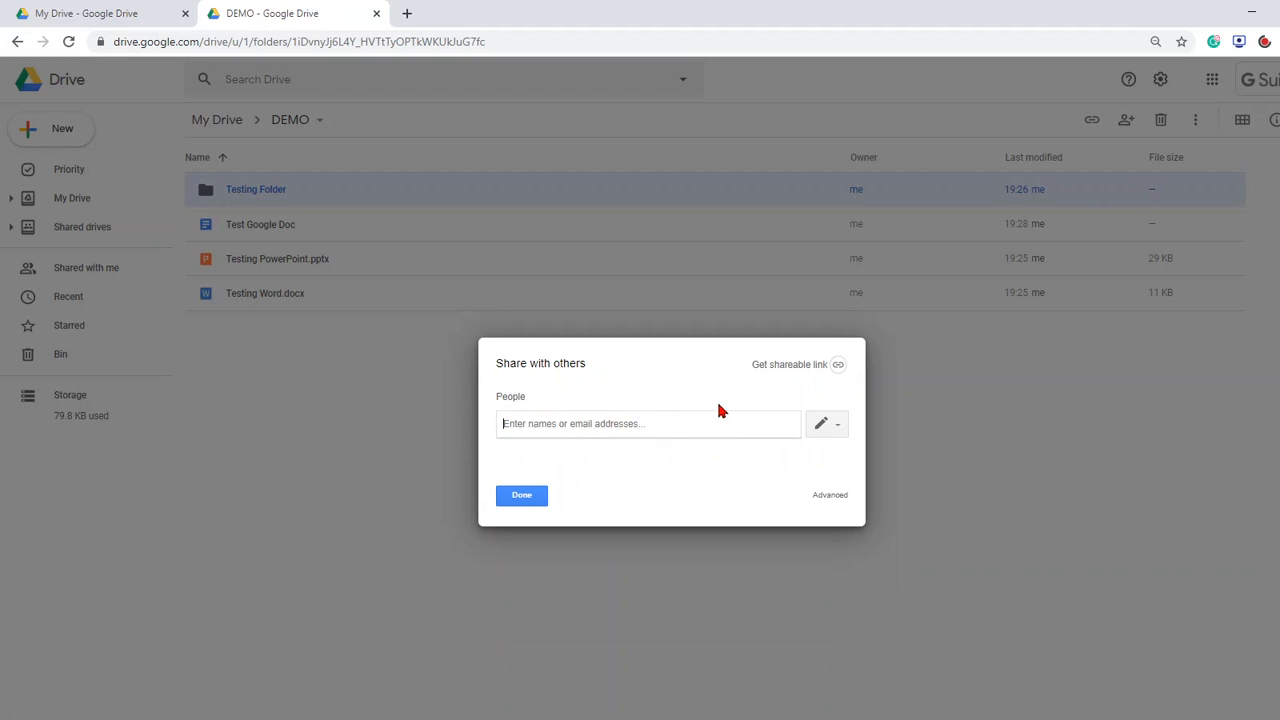
# Turn on link sharing for Testing Folder so anyone at Highlands School with the link can view, and copy the link.
pyautogui.click(786, 367)
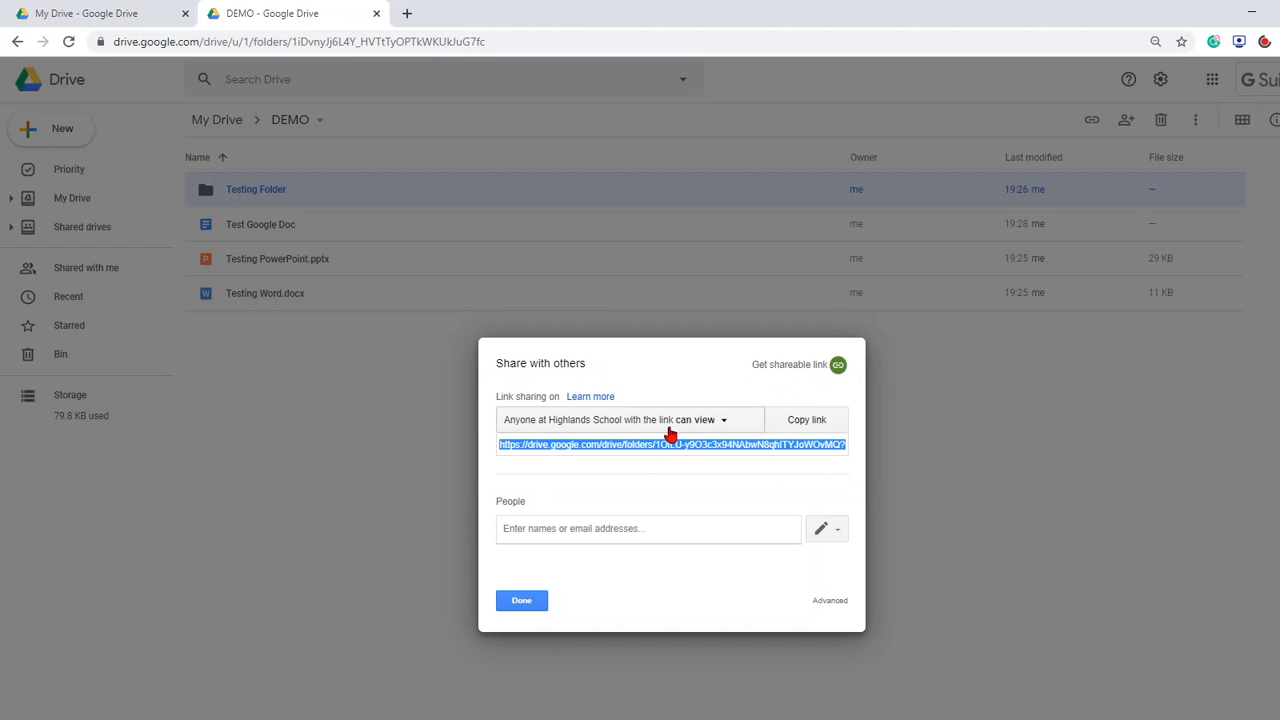
pyautogui.click(724, 422)
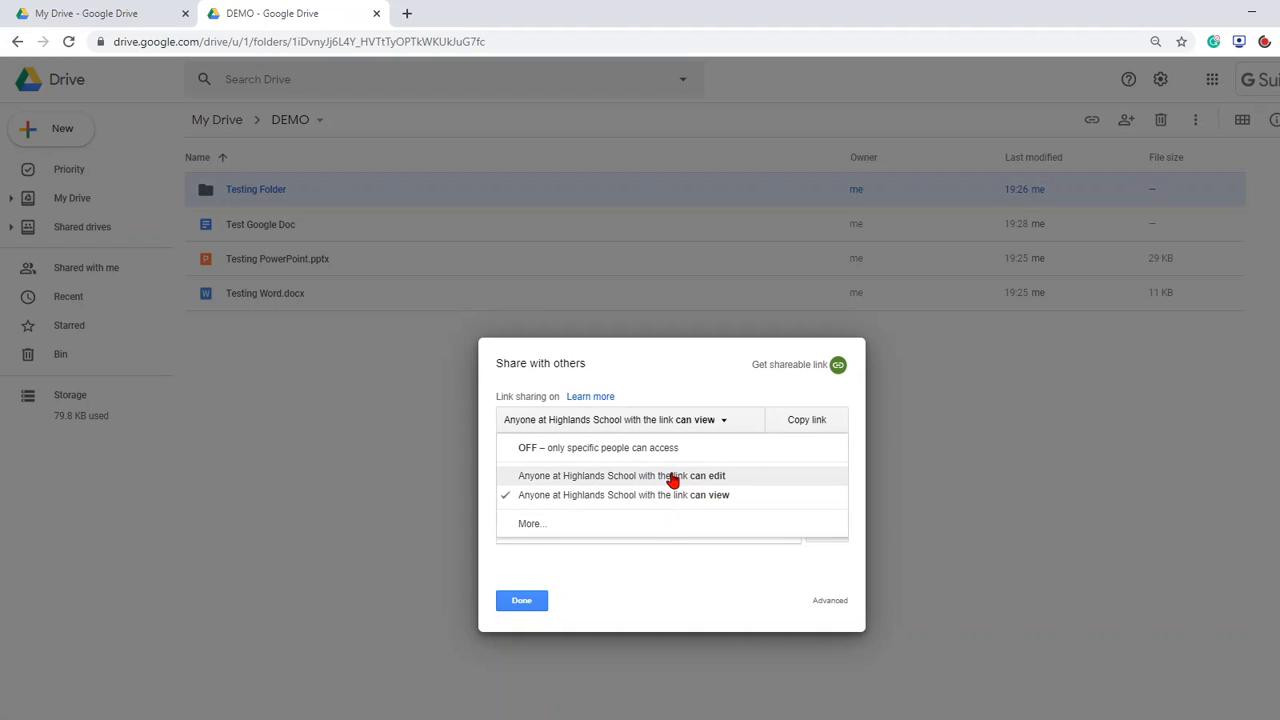
pyautogui.click(808, 421)
pyautogui.click(808, 421)
pyautogui.click(810, 432)
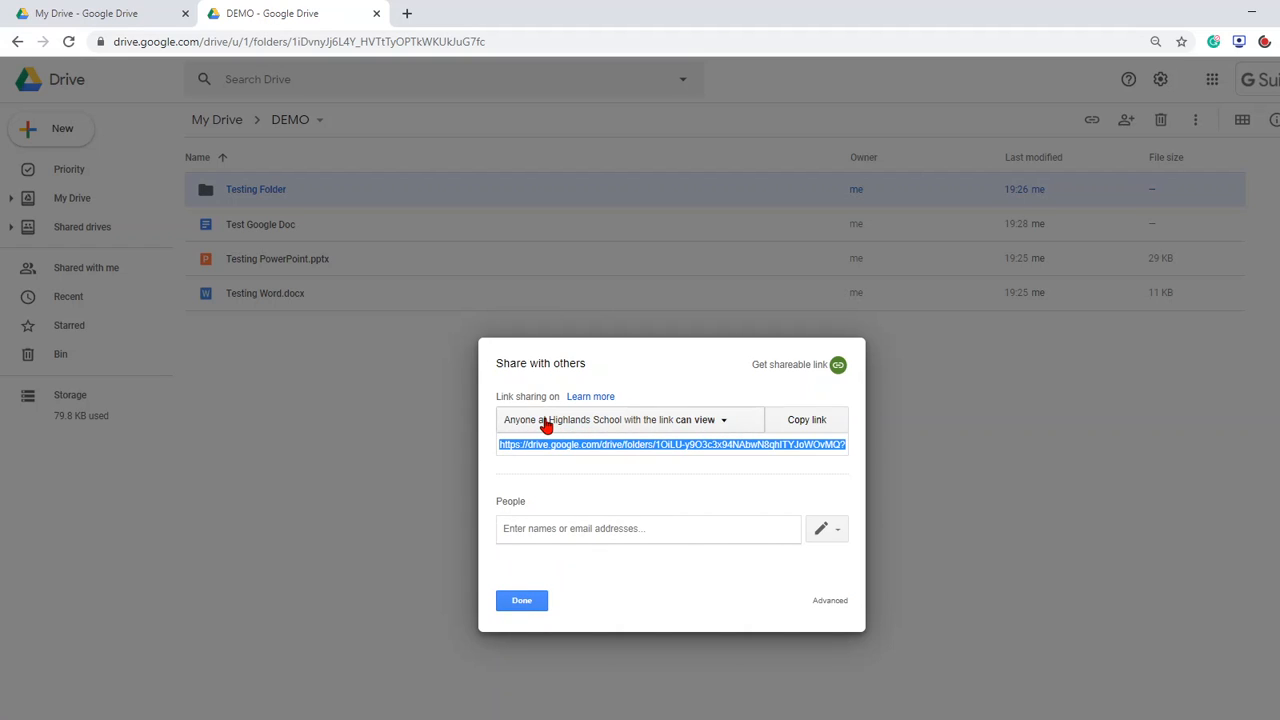
# Review the additional link-sharing options for Testing Folder, leave them without saving, and finish the sharing settings.
pyautogui.click(725, 424)
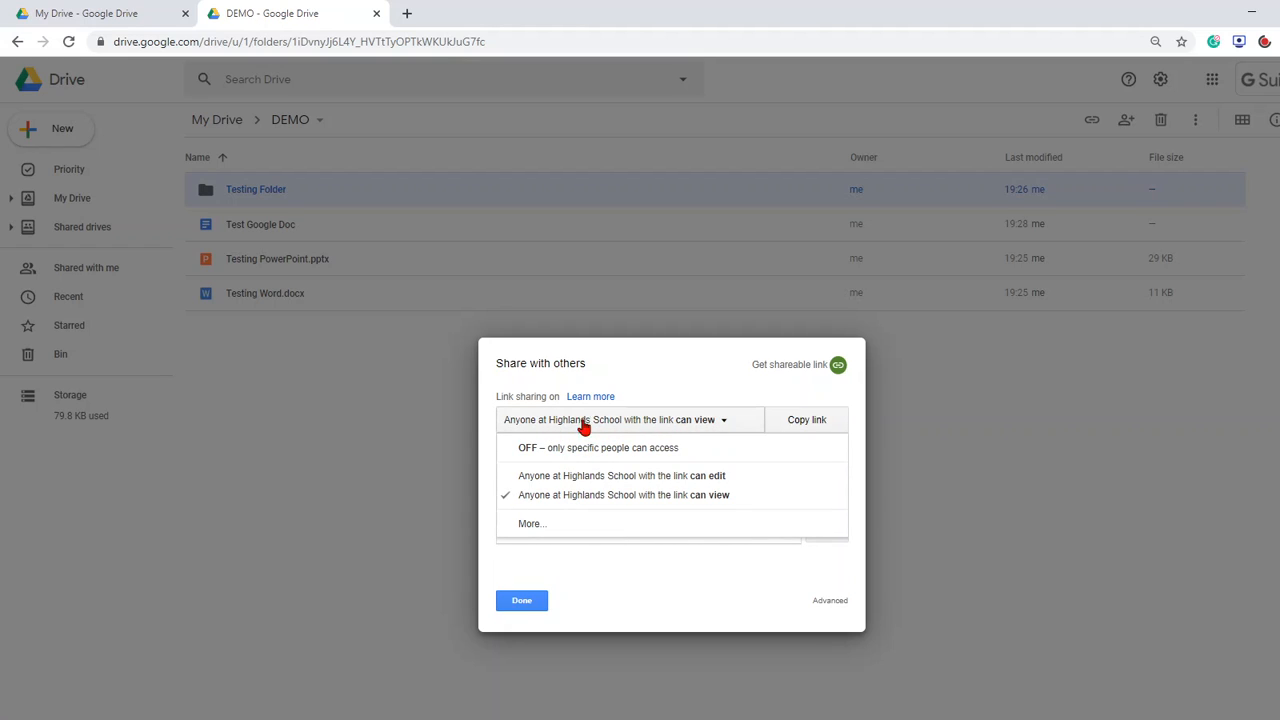
pyautogui.click(529, 526)
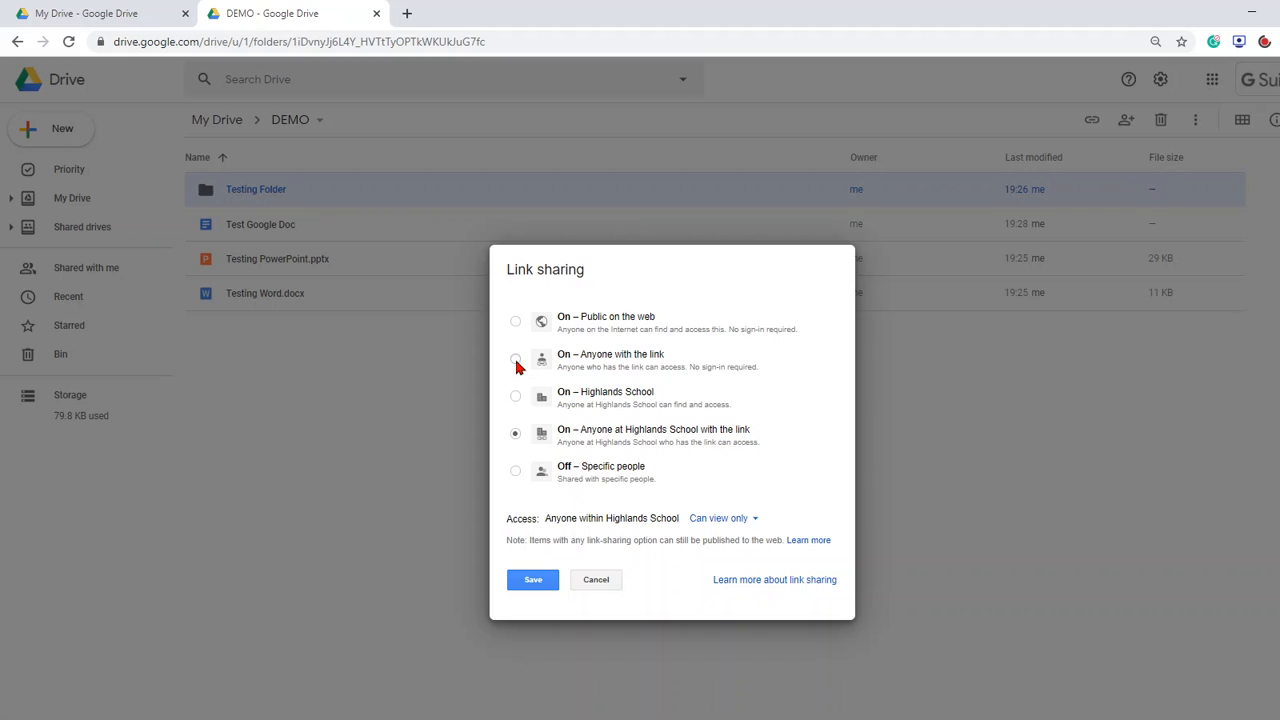
pyautogui.click(598, 582)
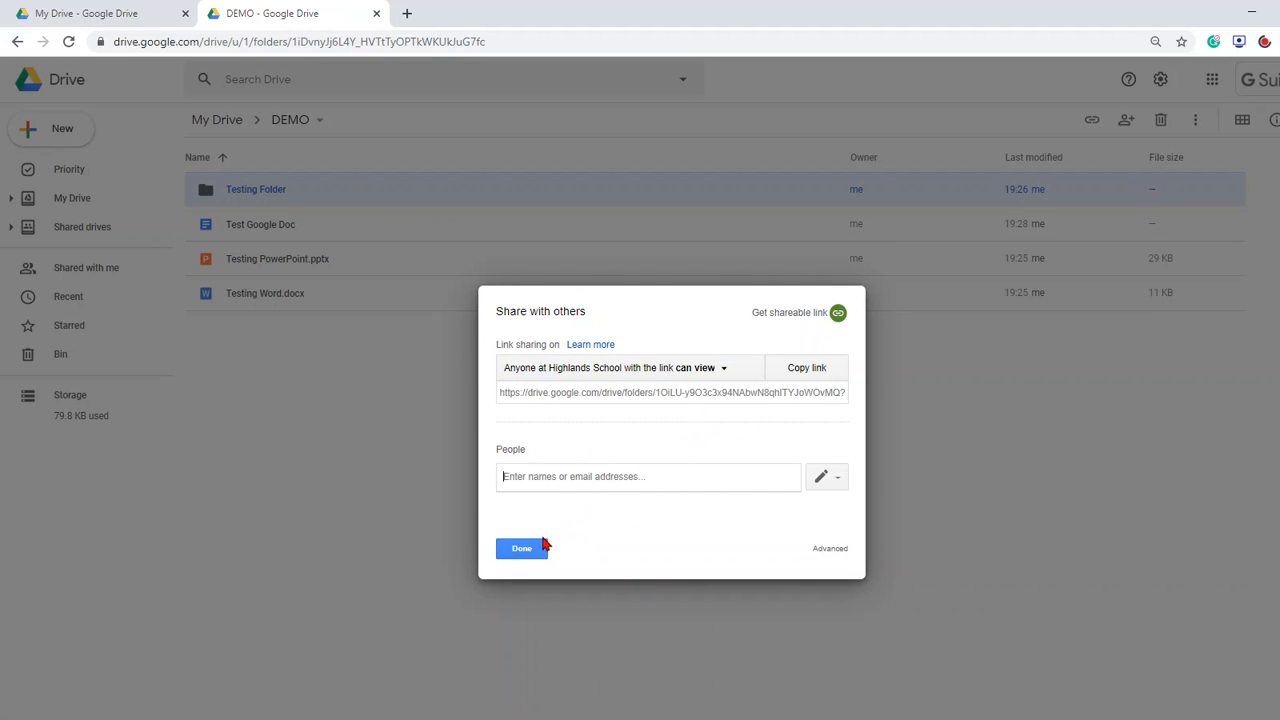
pyautogui.click(541, 546)
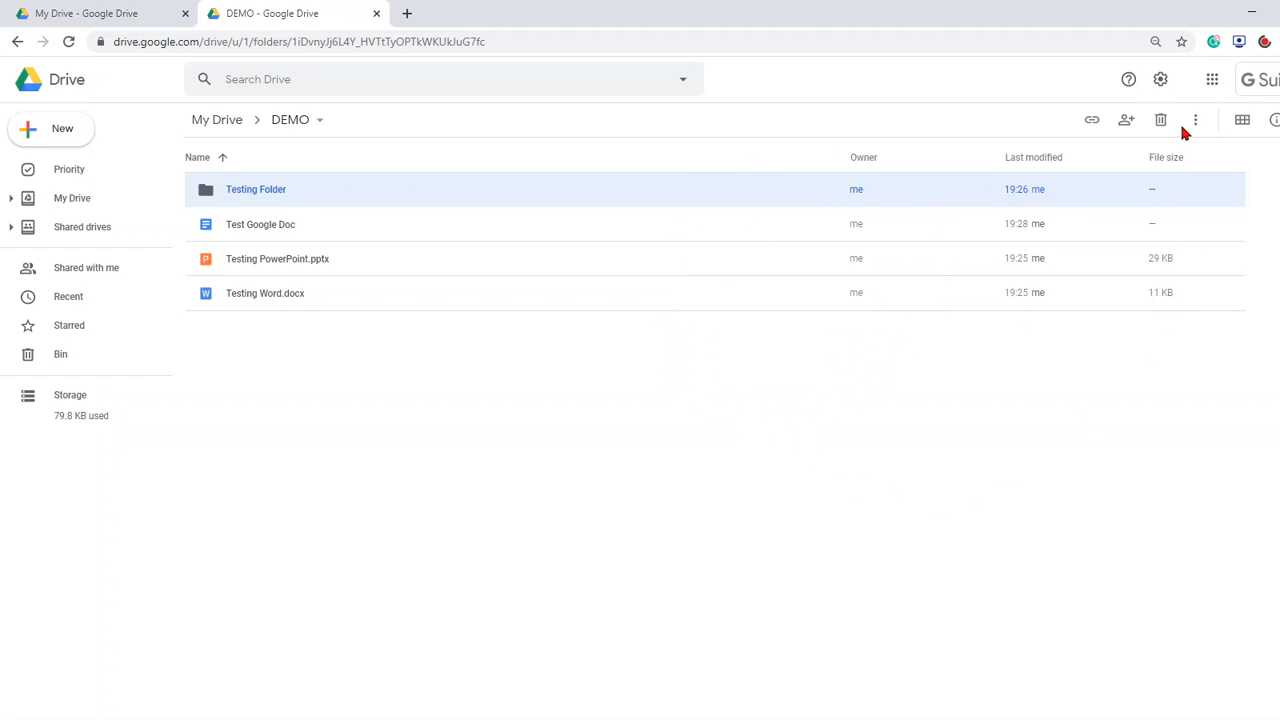
pyautogui.click(1208, 86)
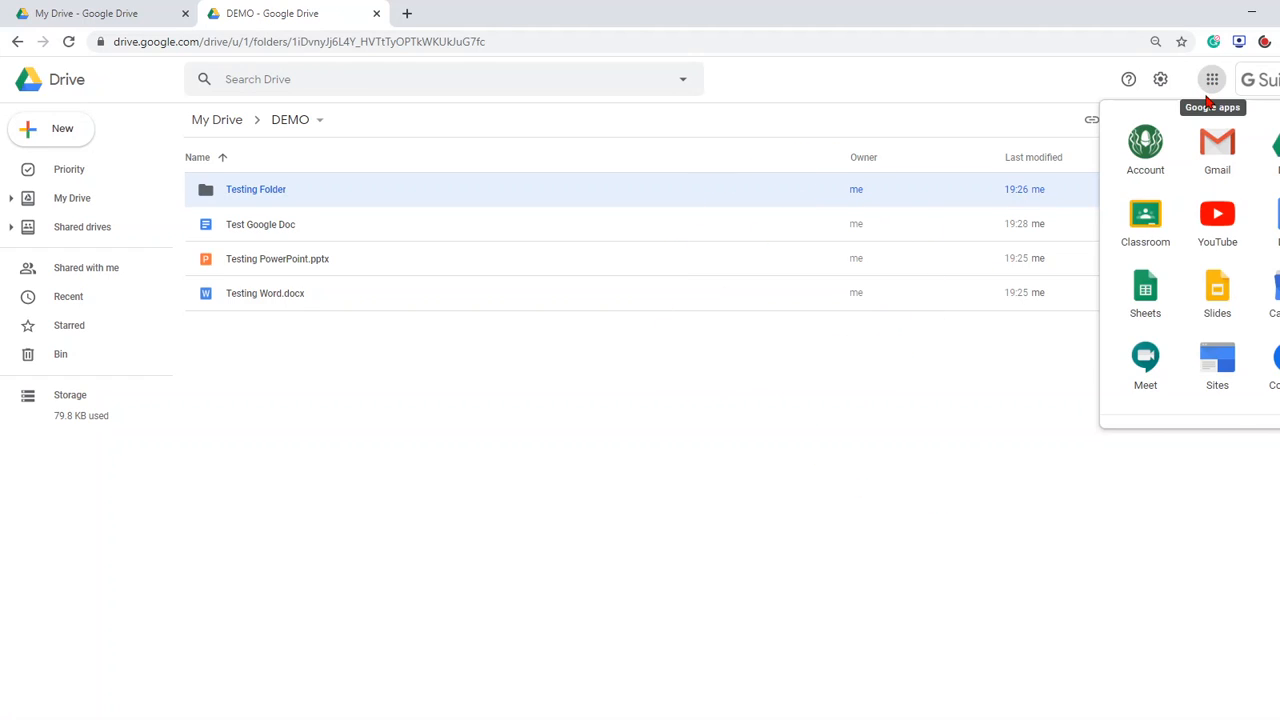
pyautogui.click(680, 462)
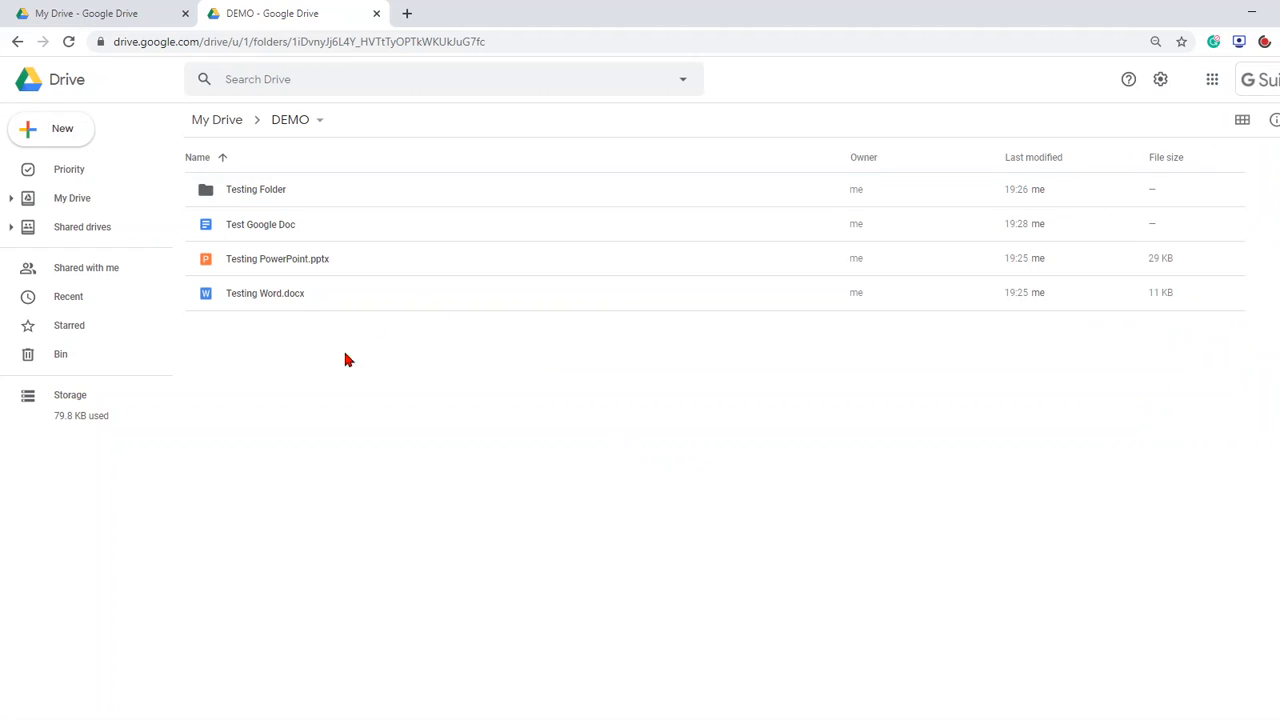
# Go to My Drive, view its contents in grid layout, and switch back to list layout.
pyautogui.click(56, 201)
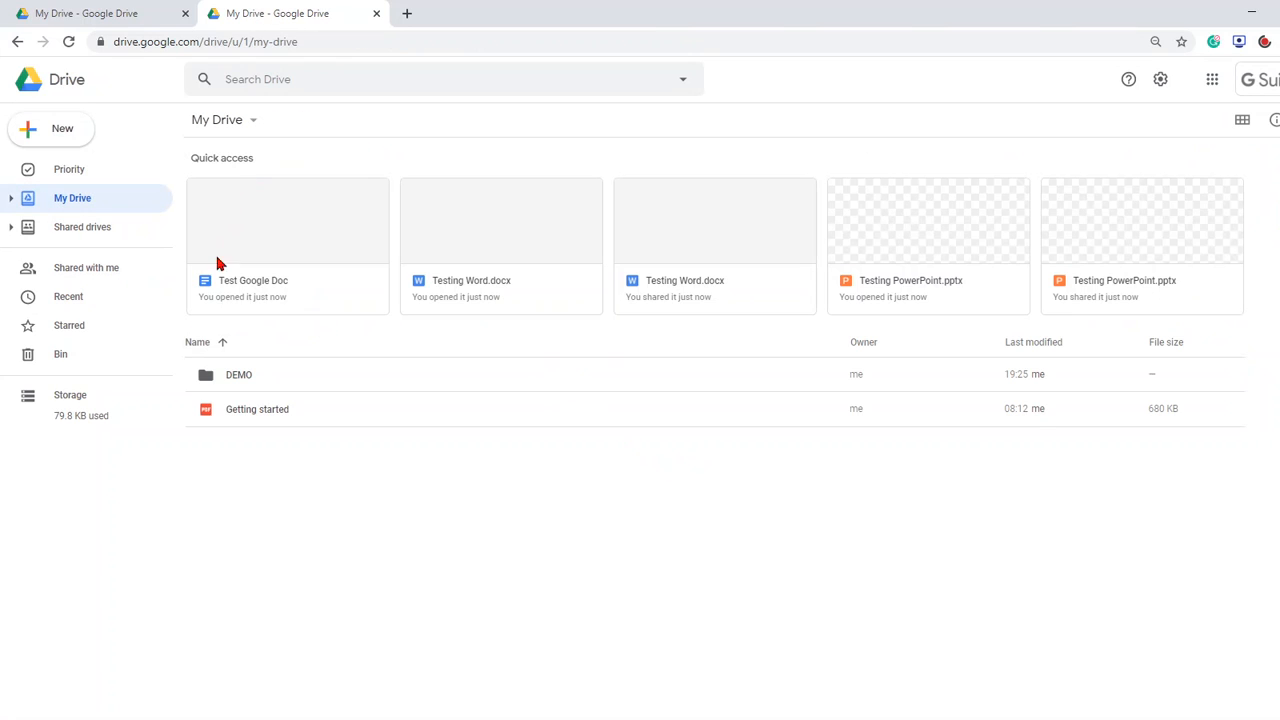
pyautogui.click(1242, 121)
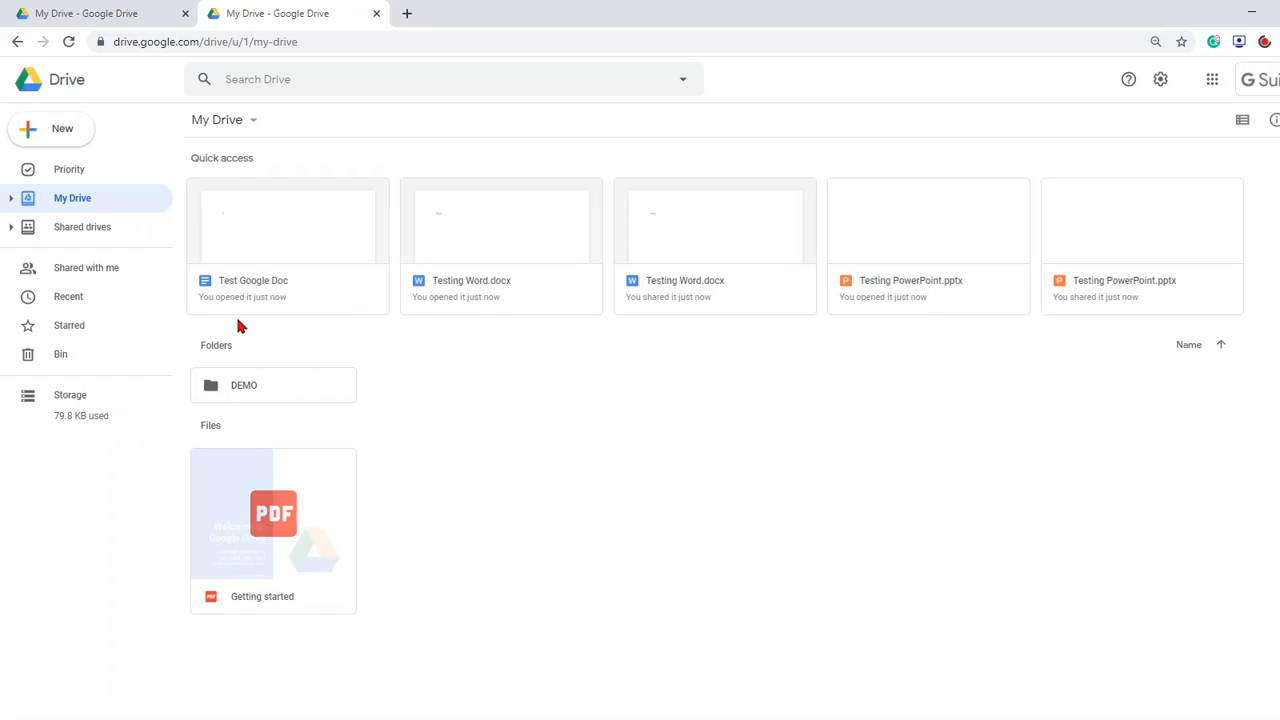
pyautogui.click(1243, 121)
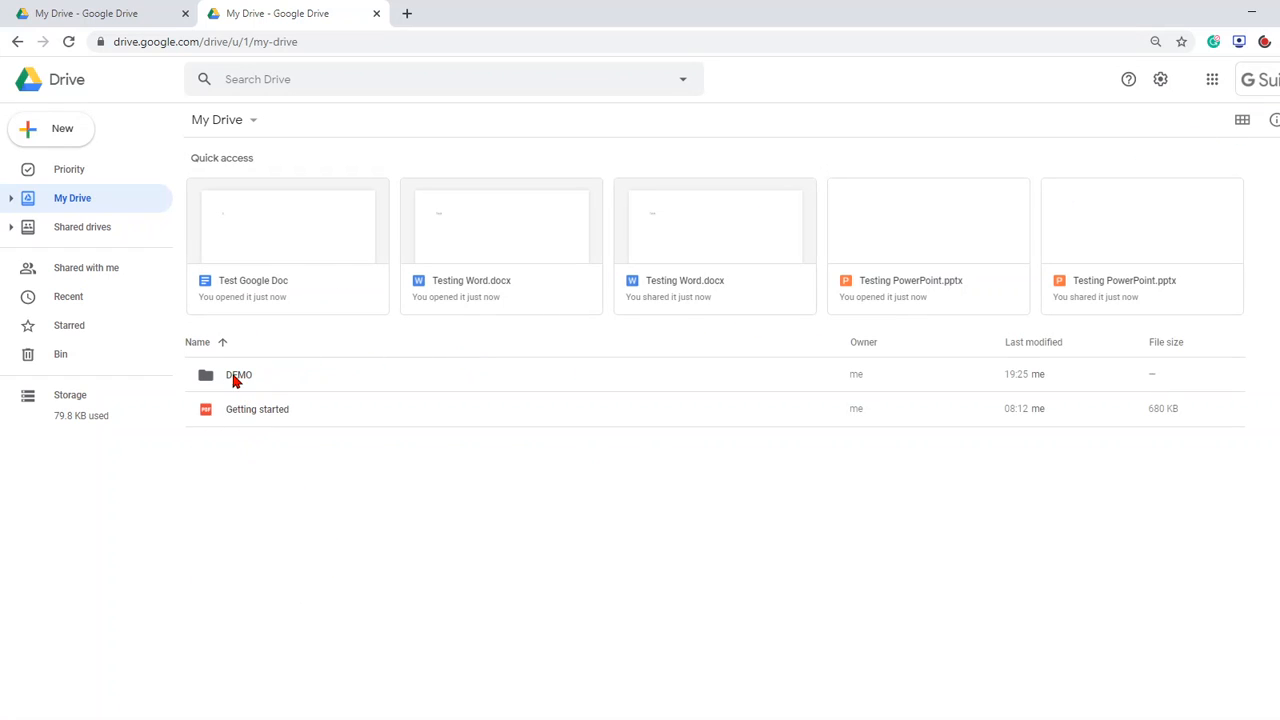
# Open the DEMO folder from My Drive and select Test Google Doc.
pyautogui.doubleClick(237, 375)
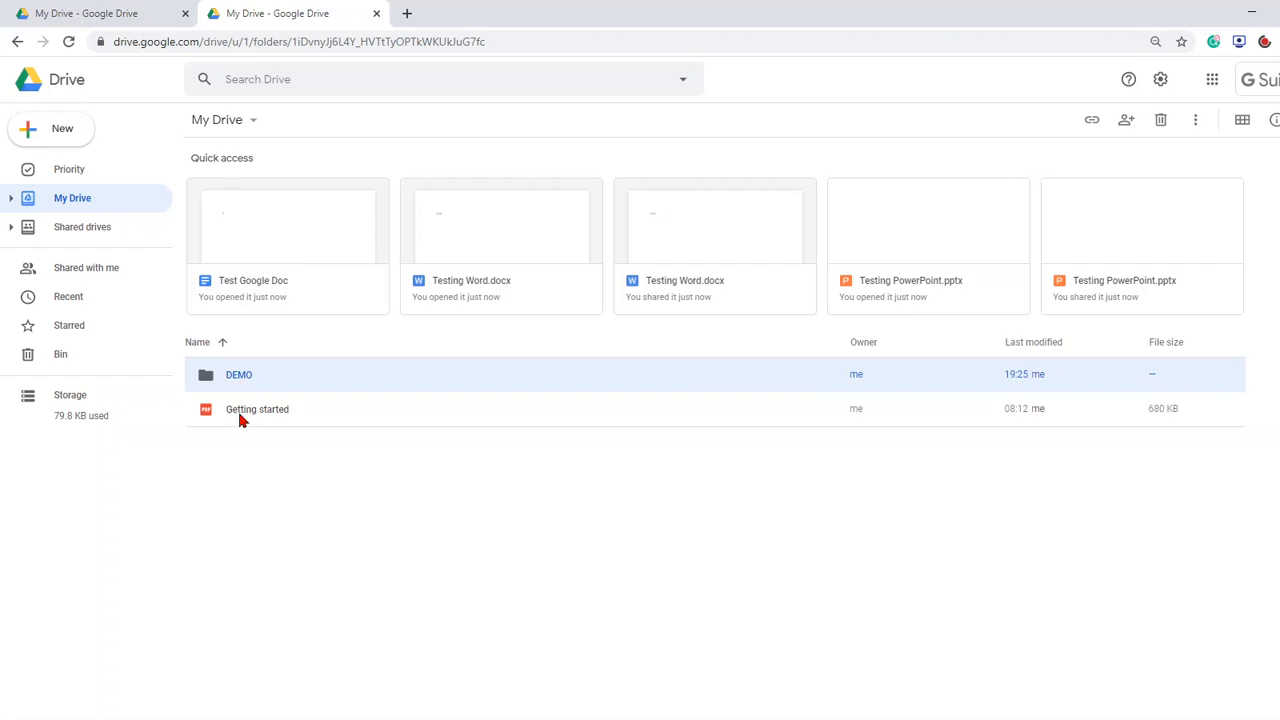
pyautogui.moveTo(259, 529); pyautogui.dragTo(268, 192)
pyautogui.click(288, 364)
pyautogui.click(242, 231)
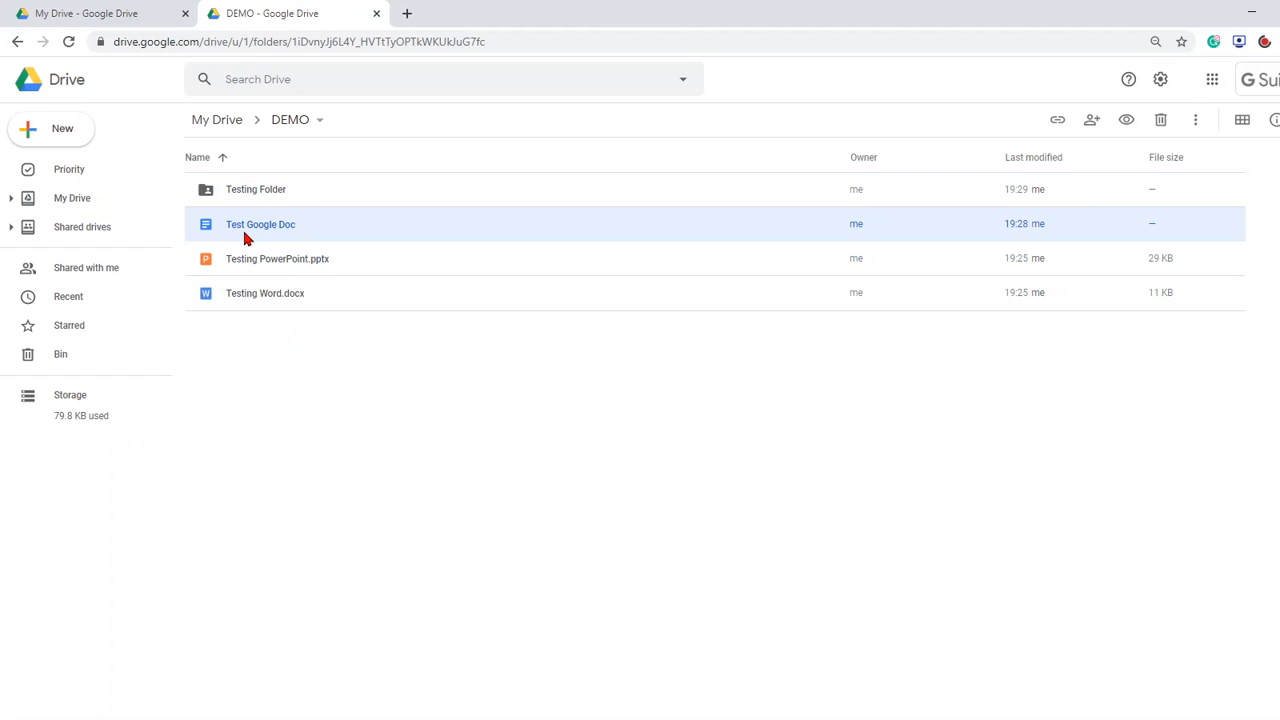
pyautogui.click(49, 137)
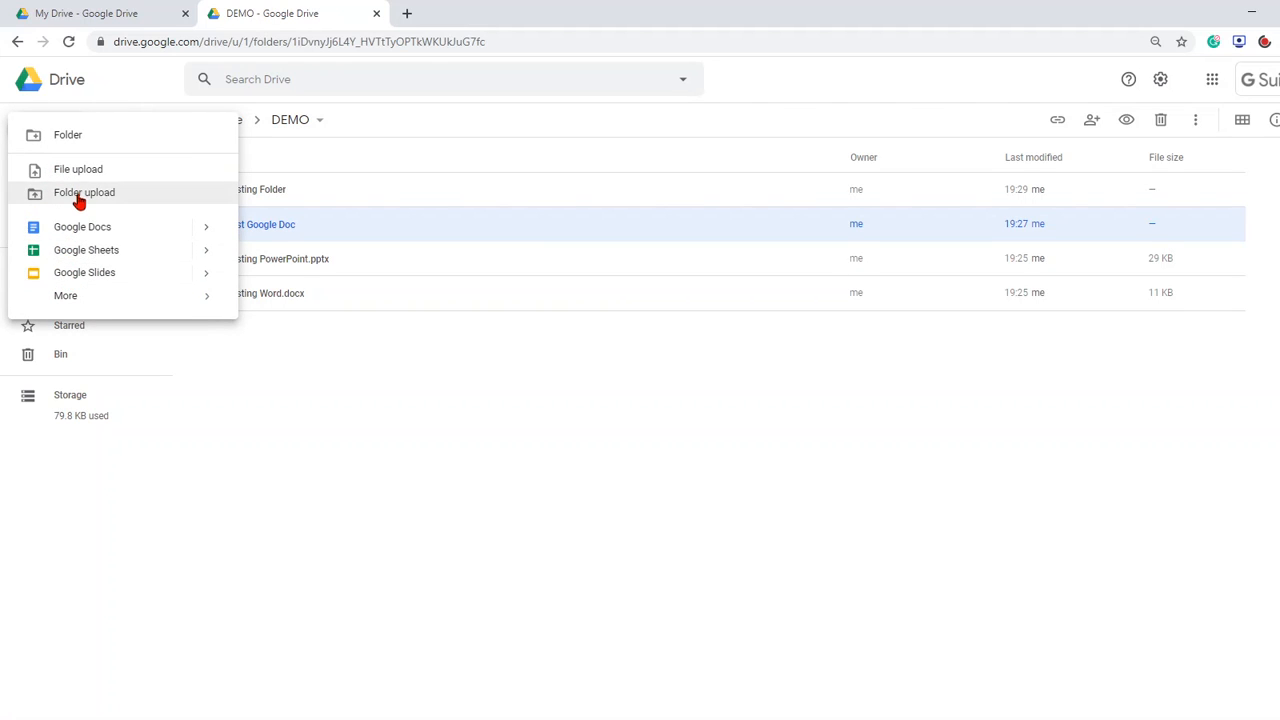
pyautogui.click(260, 380)
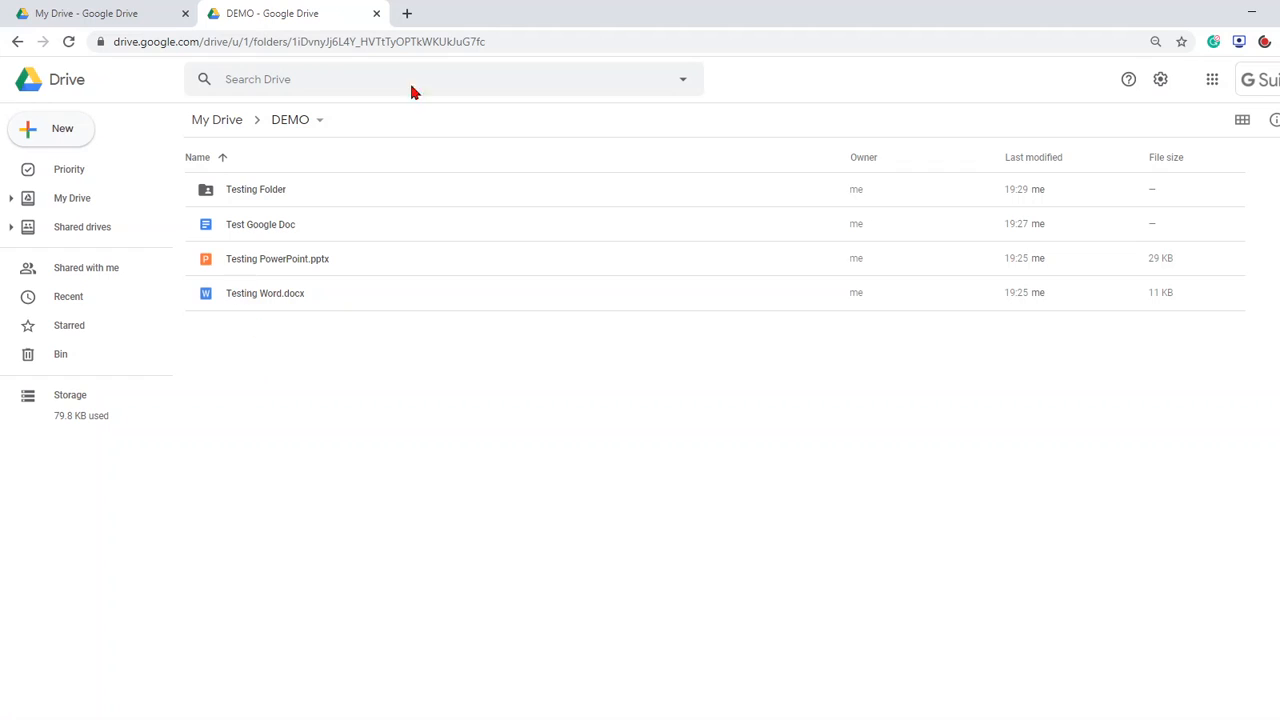
pyautogui.moveTo(476, 5); pyautogui.dragTo(715, 60)
pyautogui.moveTo(98, 187)
pyautogui.mouseDown()
pyautogui.moveTo(138, 240)
pyautogui.moveTo(621, 402)
pyautogui.moveTo(685, 400)
pyautogui.moveTo(631, 389)
pyautogui.moveTo(666, 380)
pyautogui.moveTo(285, 288)
pyautogui.moveTo(100, 200)
pyautogui.mouseUp()
pyautogui.click(989, 62)
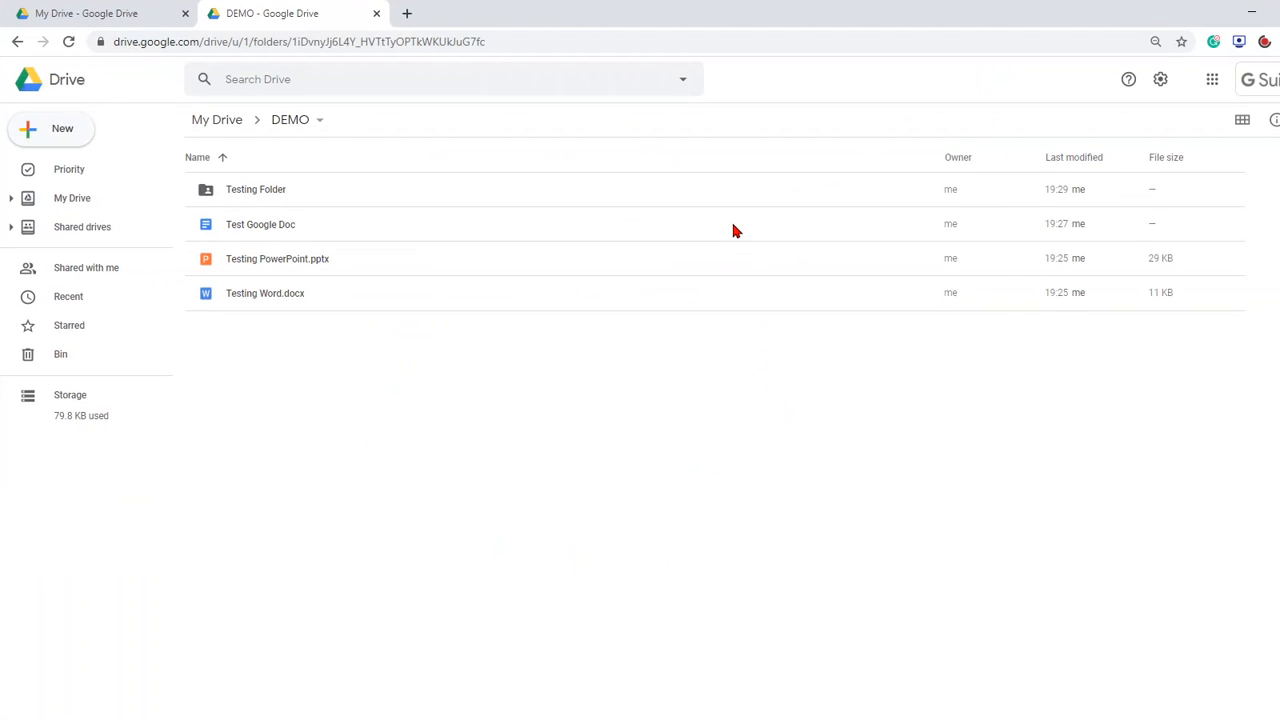